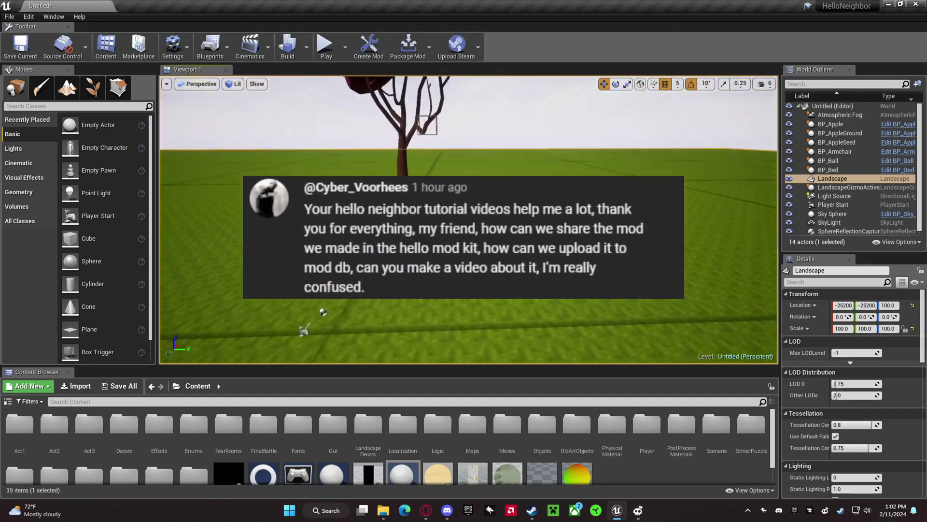
pyautogui.press('w')
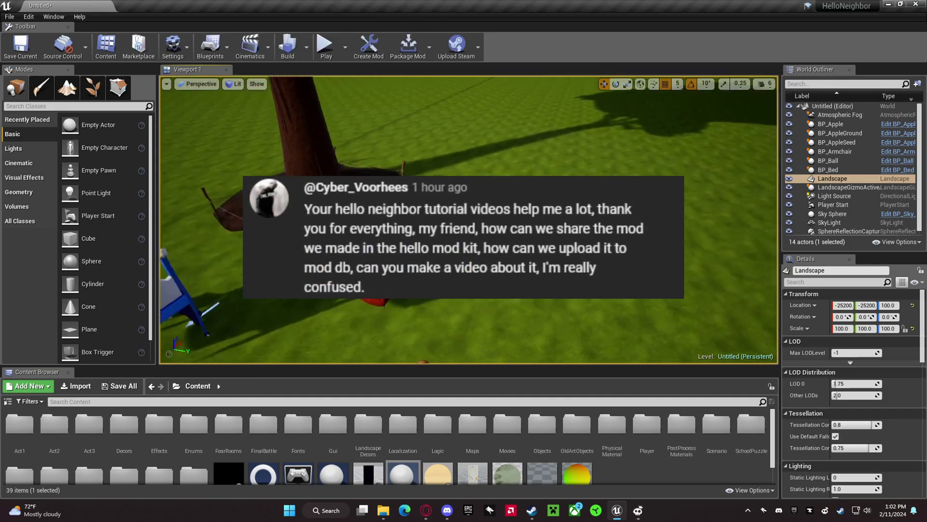
pyautogui.press('s')
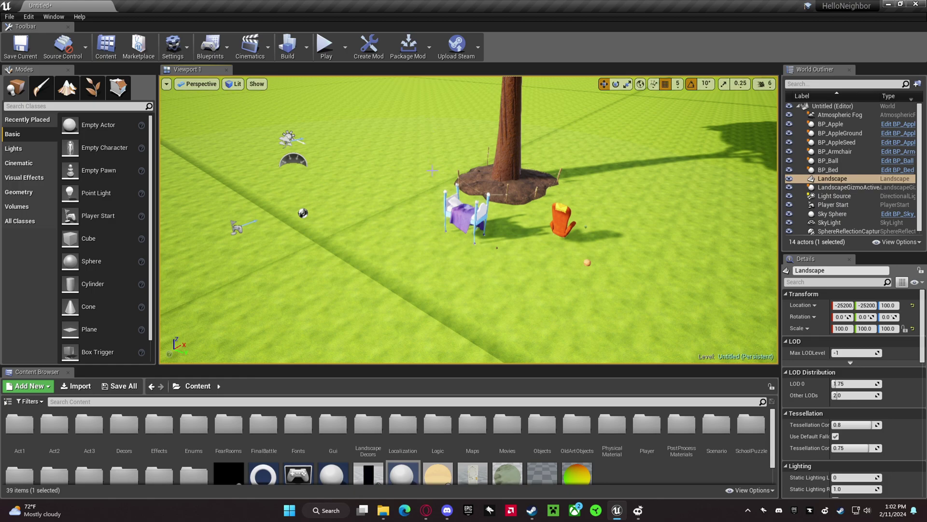
pyautogui.press('s')
pyautogui.moveTo(432, 170)
pyautogui.mouseDown()
pyautogui.moveTo(478, 166)
pyautogui.moveTo(447, 161)
pyautogui.mouseUp()
pyautogui.press('w')
# Show the BP_PortalWall asset's location in File Explorer.
pyautogui.scroll(-2, 427, 447)
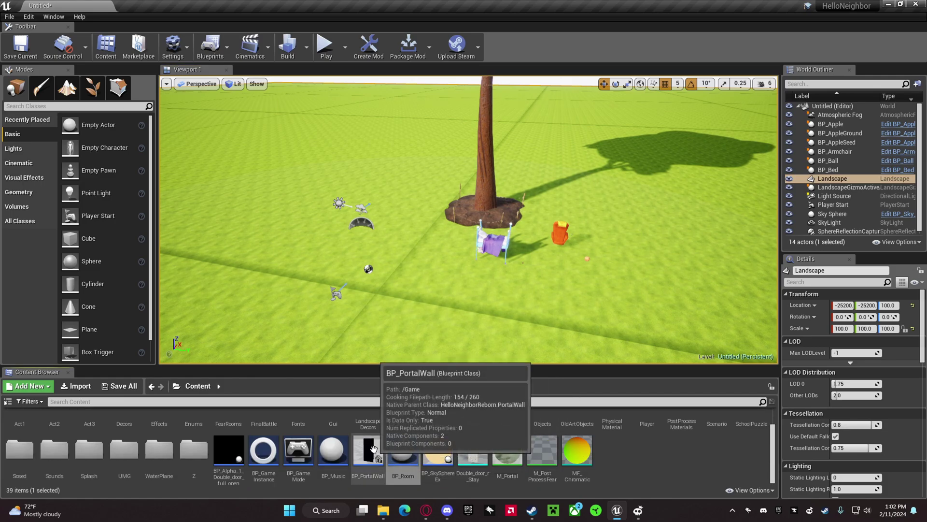
pyautogui.rightClick(374, 449)
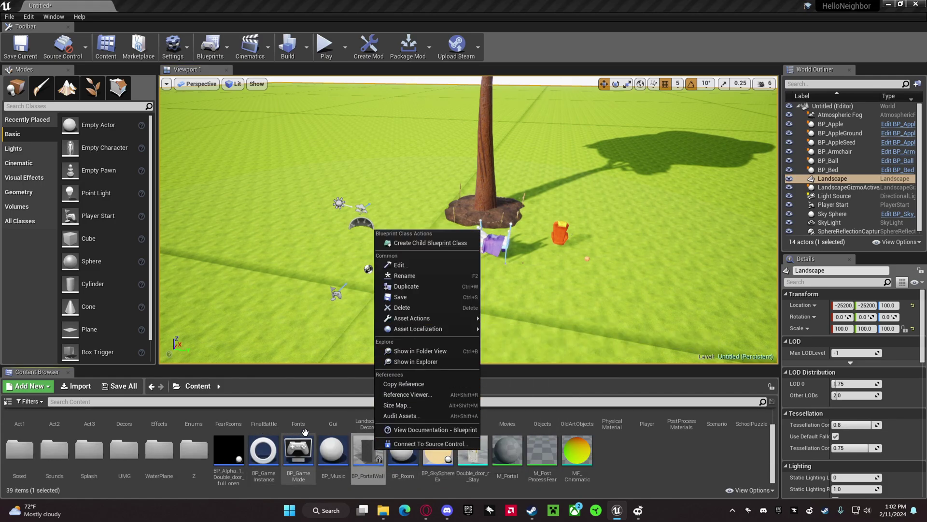
pyautogui.scroll(1, 175, 428)
pyautogui.scroll(-1, 174, 427)
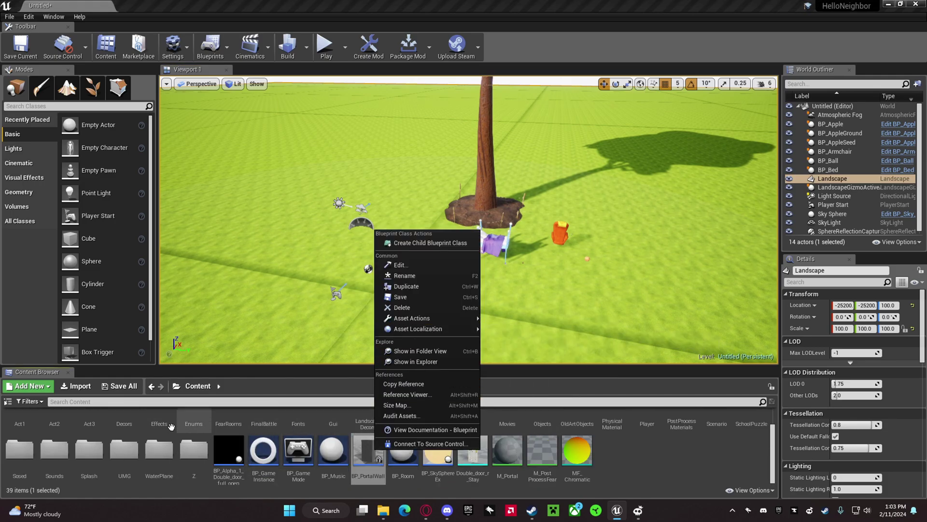
pyautogui.click(412, 361)
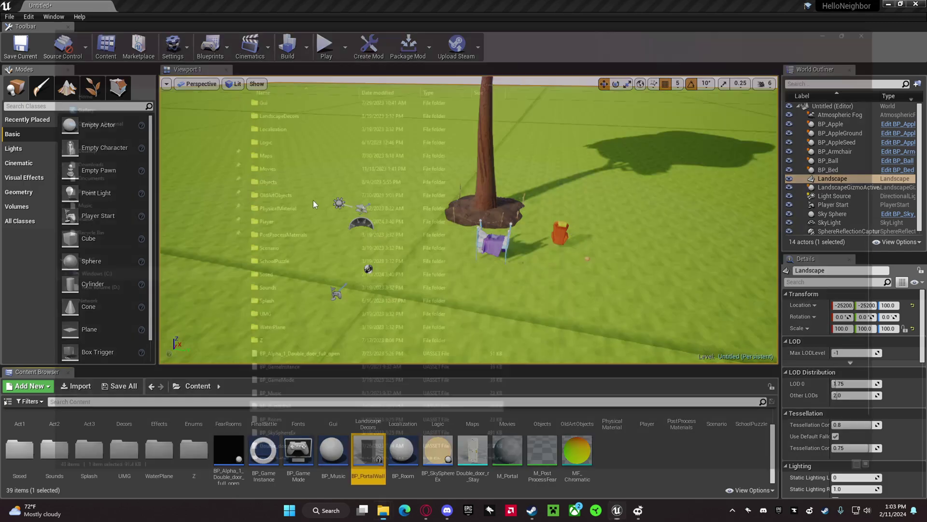
pyautogui.scroll(4, 334, 225)
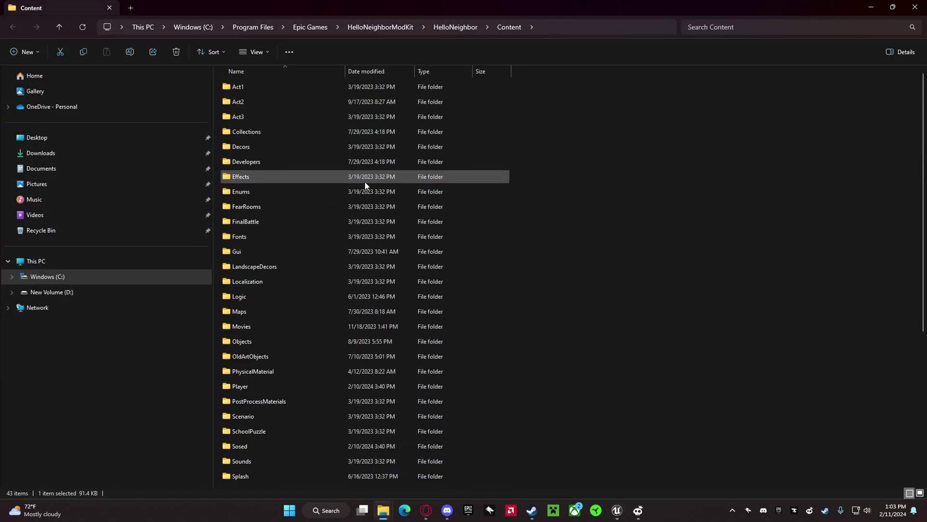
# Go to the HelloNeighbor project's Mods folder and copy the TestMod folder.
pyautogui.click(458, 29)
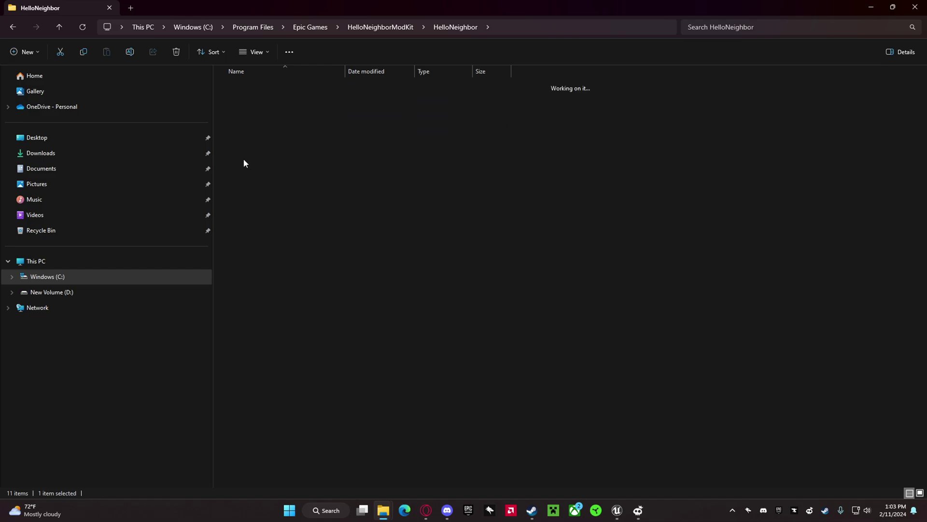
pyautogui.doubleClick(265, 158)
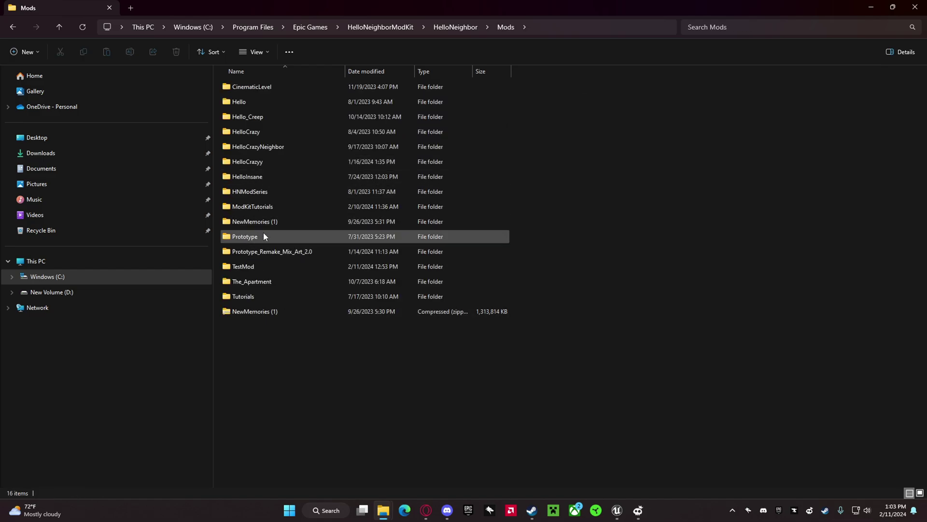
pyautogui.rightClick(269, 266)
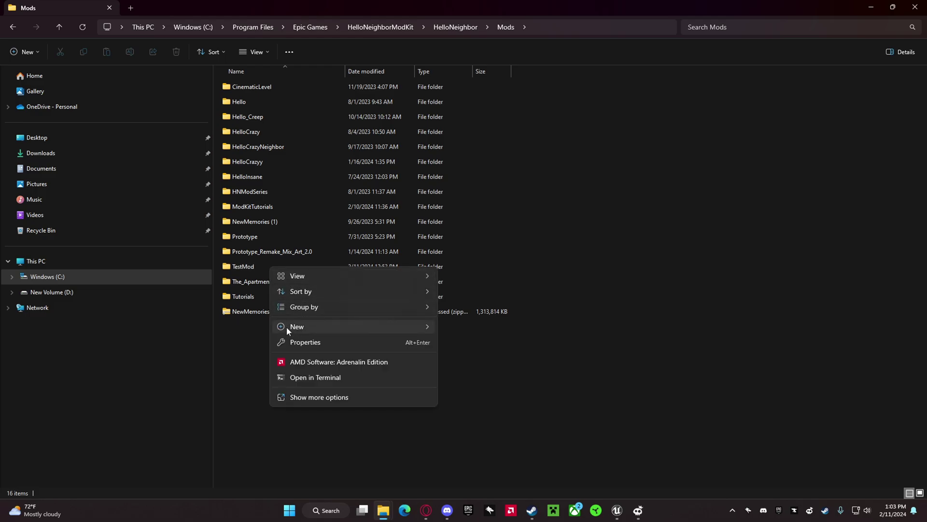
pyautogui.rightClick(254, 267)
pyautogui.click(286, 282)
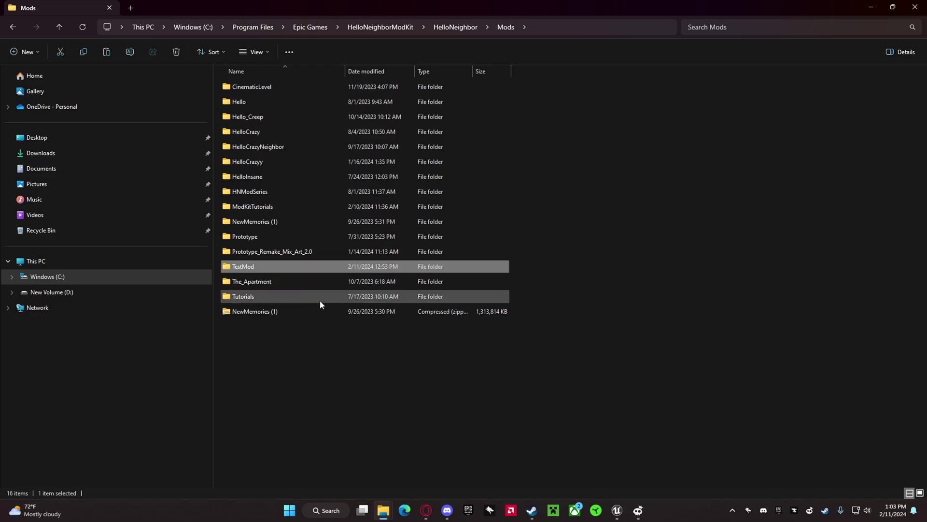
# Paste the copied TestMod folder onto the desktop and move it to an empty area near the centre.
pyautogui.click(488, 408)
pyautogui.click(911, 8)
pyautogui.click(892, 6)
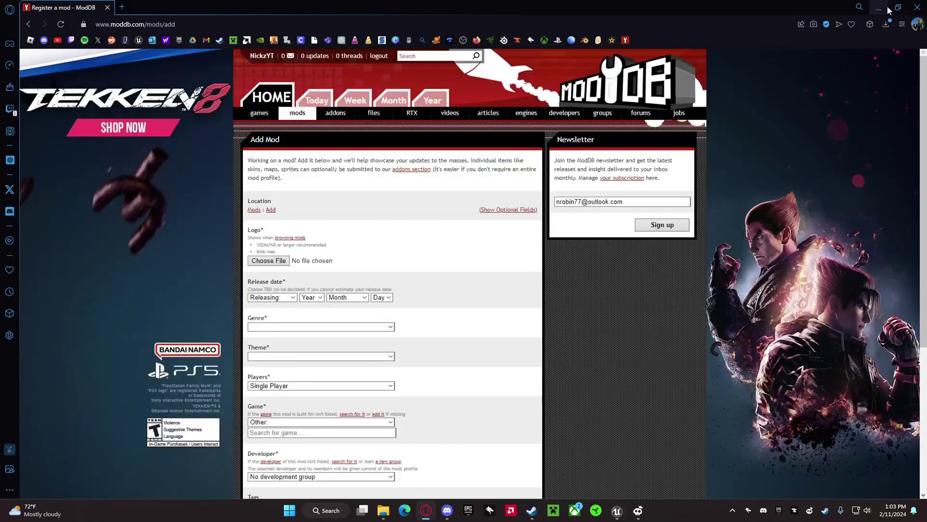
pyautogui.click(888, 9)
pyautogui.rightClick(338, 192)
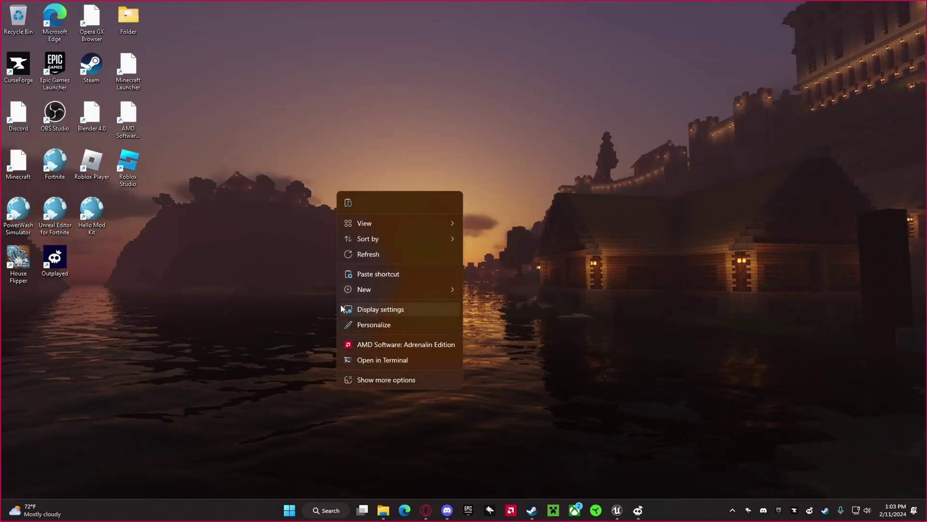
pyautogui.click(354, 205)
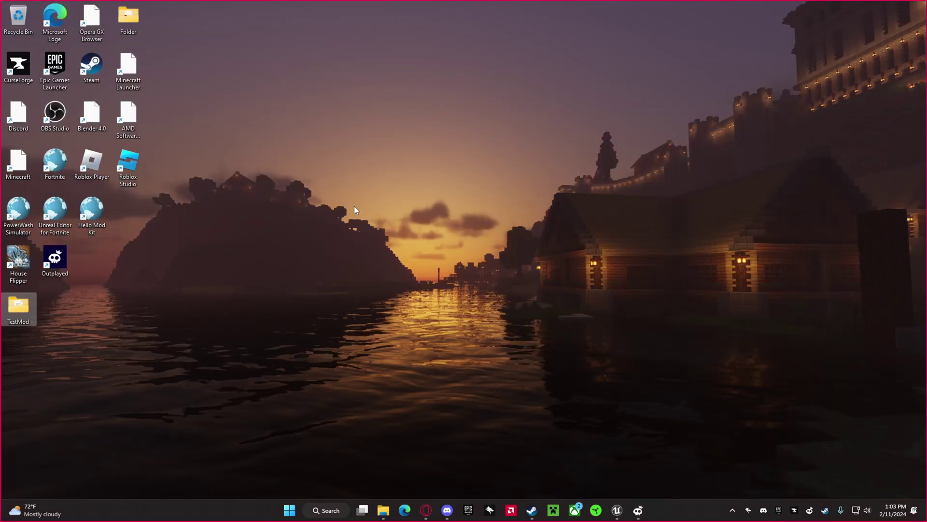
pyautogui.moveTo(18, 306); pyautogui.dragTo(504, 217)
# Compress the desktop TestMod folder to a ZIP file named TestMod and place it below the folder.
pyautogui.rightClick(509, 225)
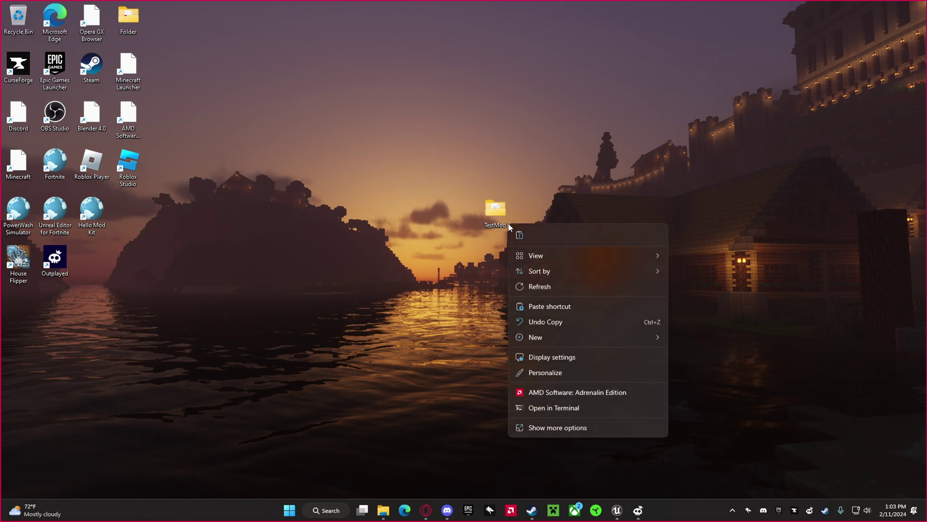
pyautogui.rightClick(497, 217)
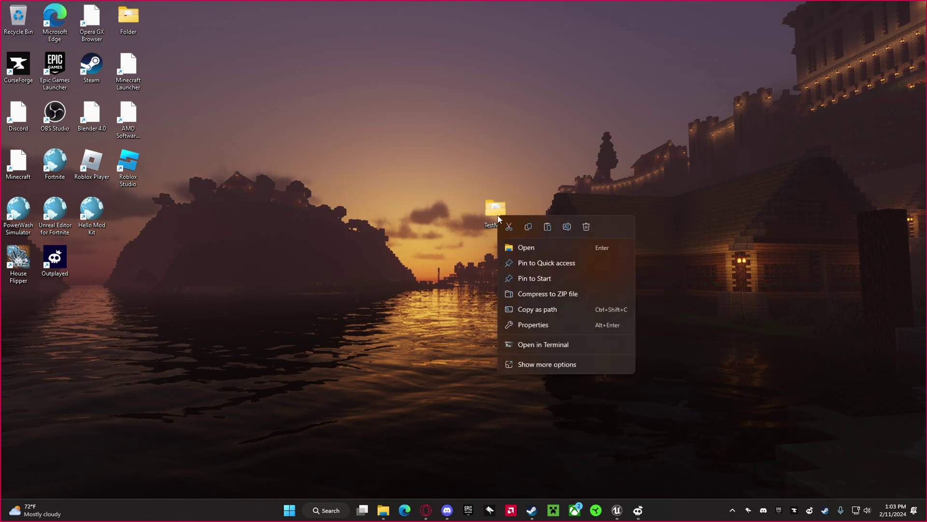
pyautogui.click(560, 295)
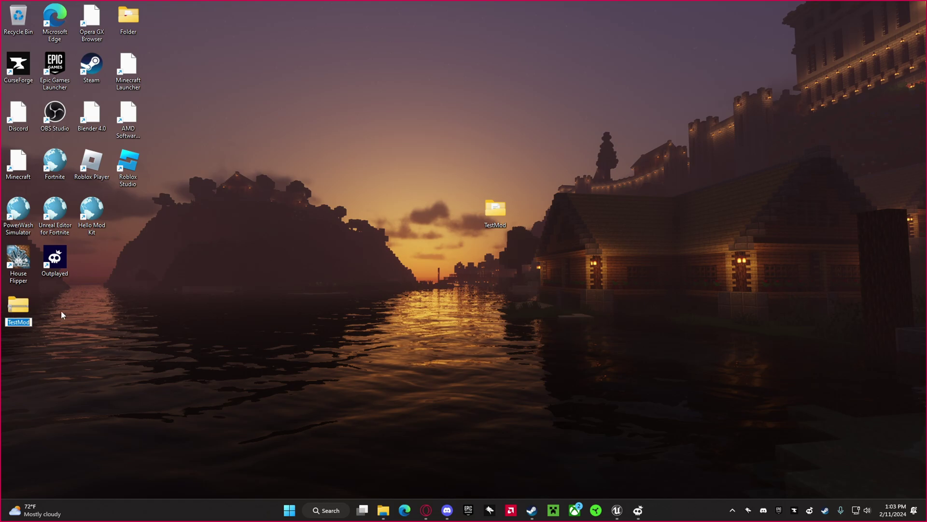
pyautogui.moveTo(17, 308); pyautogui.dragTo(483, 256)
# Switch to the ModDB Add Mod page in the browser and choose 6151583-l.2.jpg as the mod's logo.
pyautogui.click(426, 510)
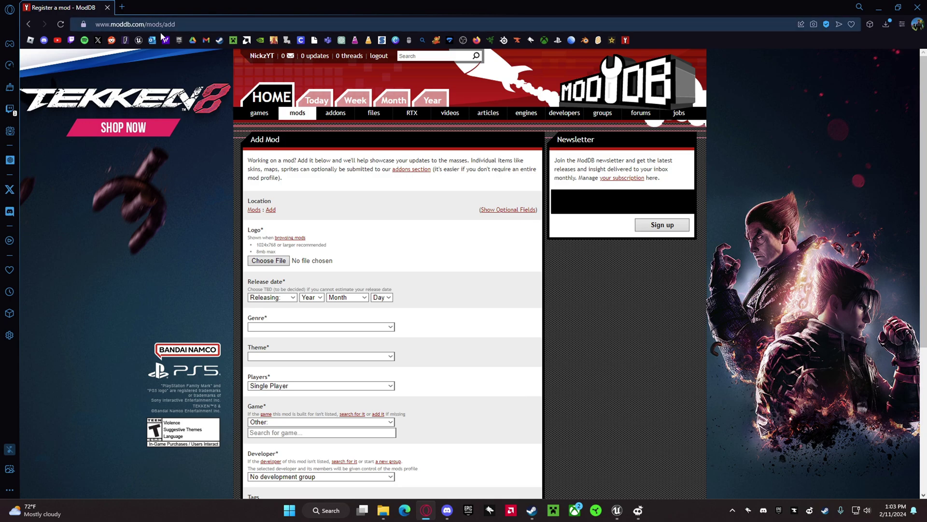
pyautogui.moveTo(336, 112)
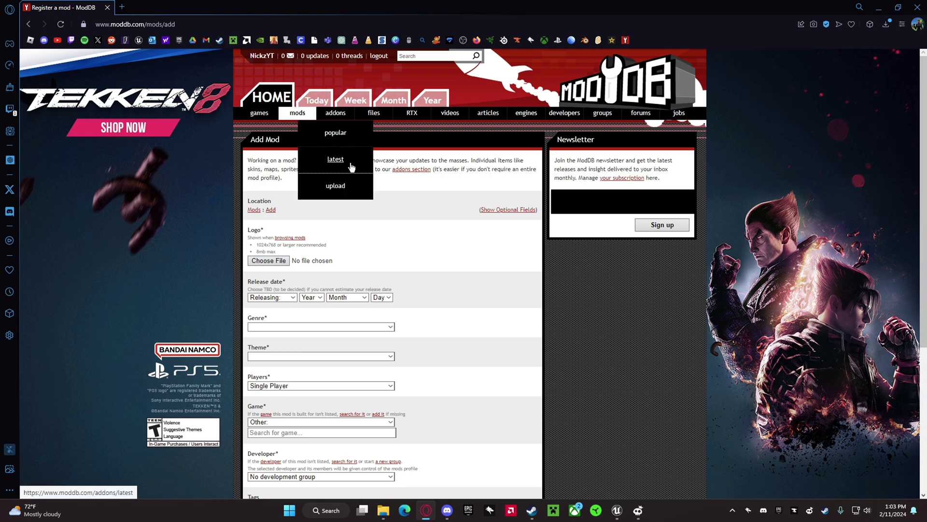
pyautogui.scroll(-5, 414, 216)
pyautogui.scroll(5, 386, 222)
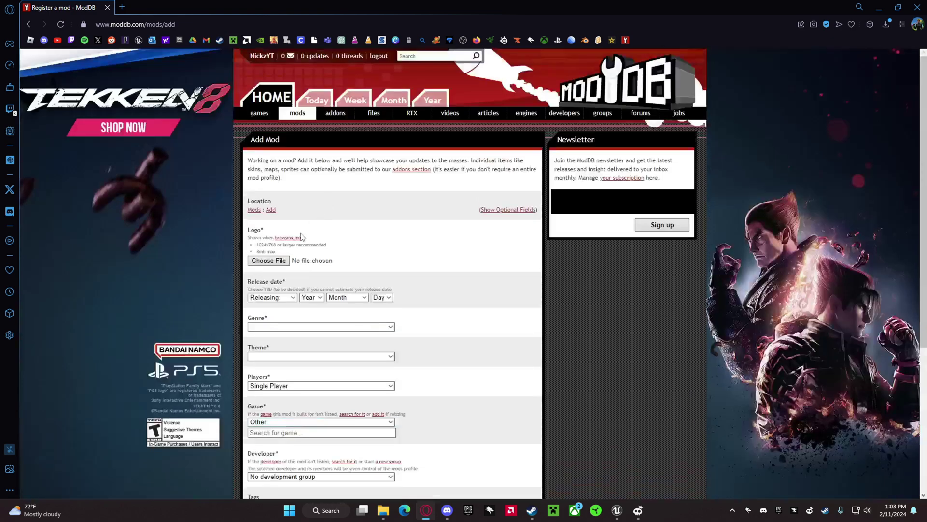
pyautogui.click(268, 261)
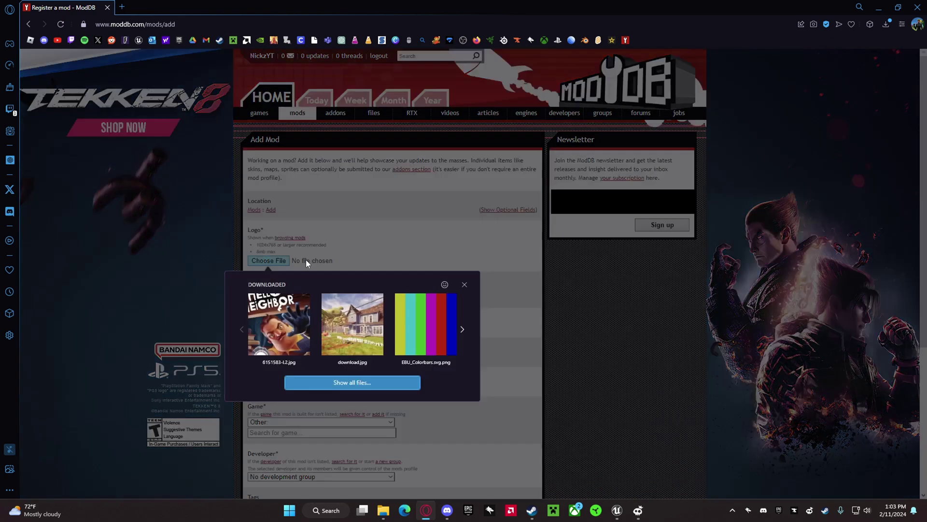
pyautogui.click(285, 328)
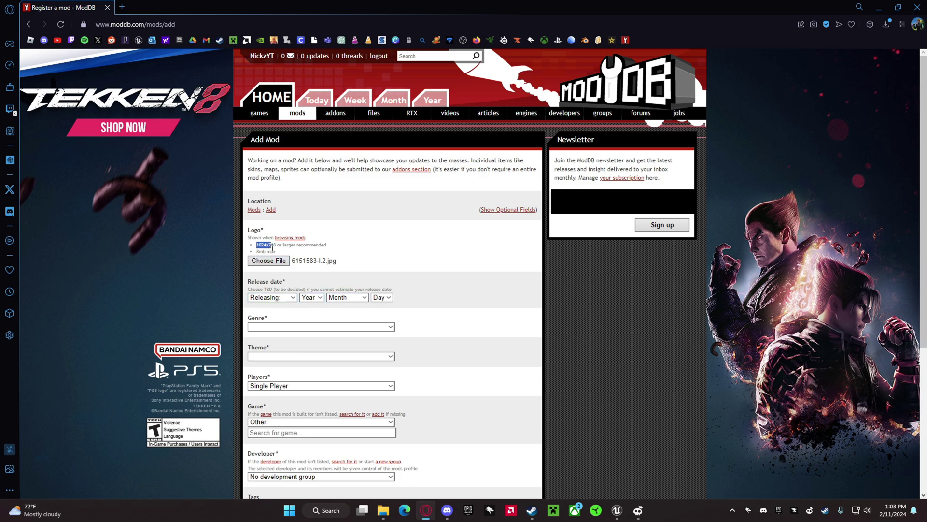
pyautogui.moveTo(273, 248); pyautogui.dragTo(302, 255)
# Set the mod's release date to February 11, 2024.
pyautogui.click(370, 299)
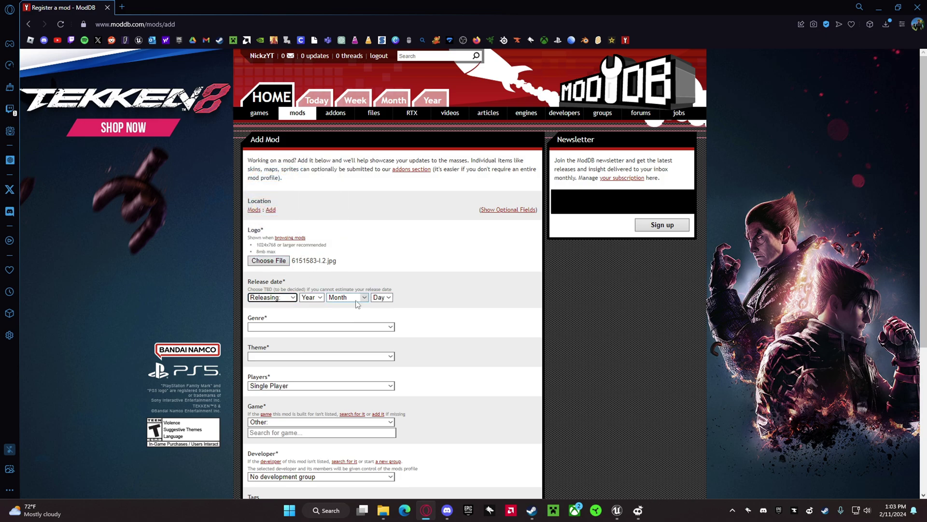
pyautogui.click(312, 297)
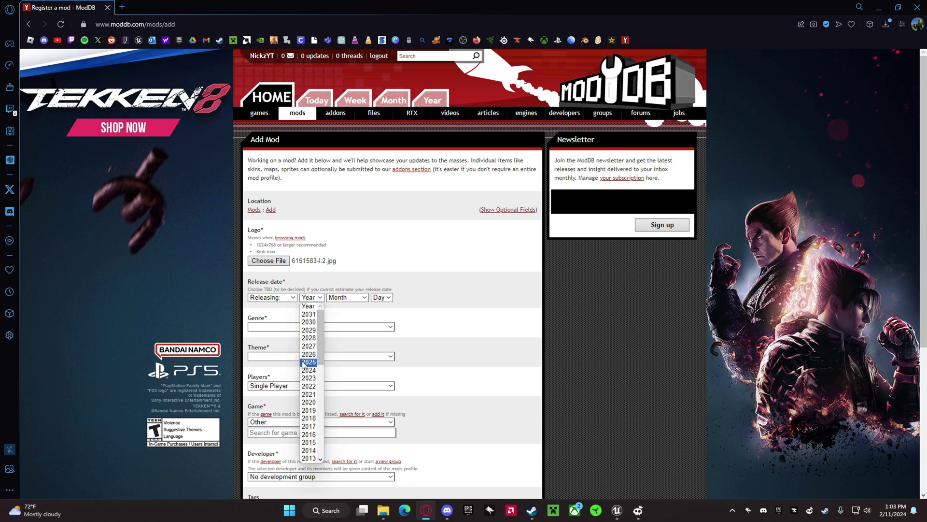
pyautogui.click(309, 379)
pyautogui.click(320, 297)
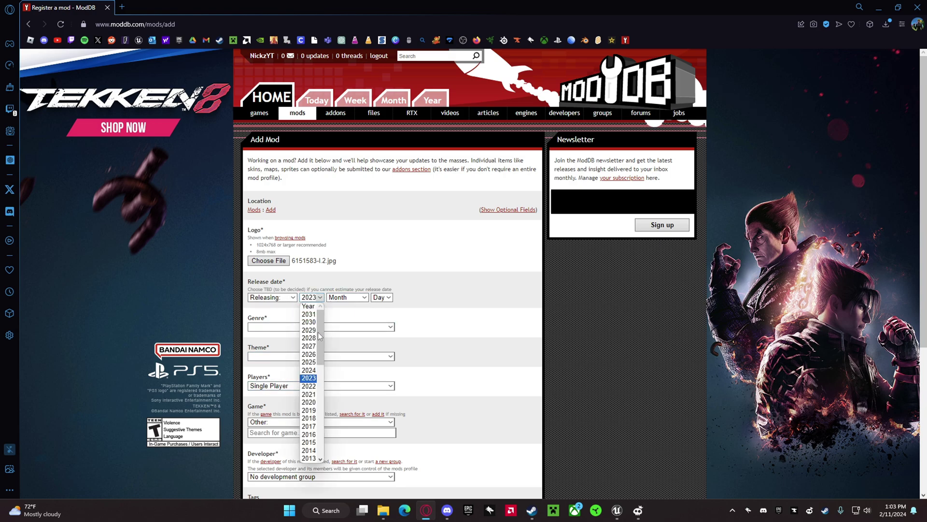
pyautogui.click(312, 372)
pyautogui.click(347, 297)
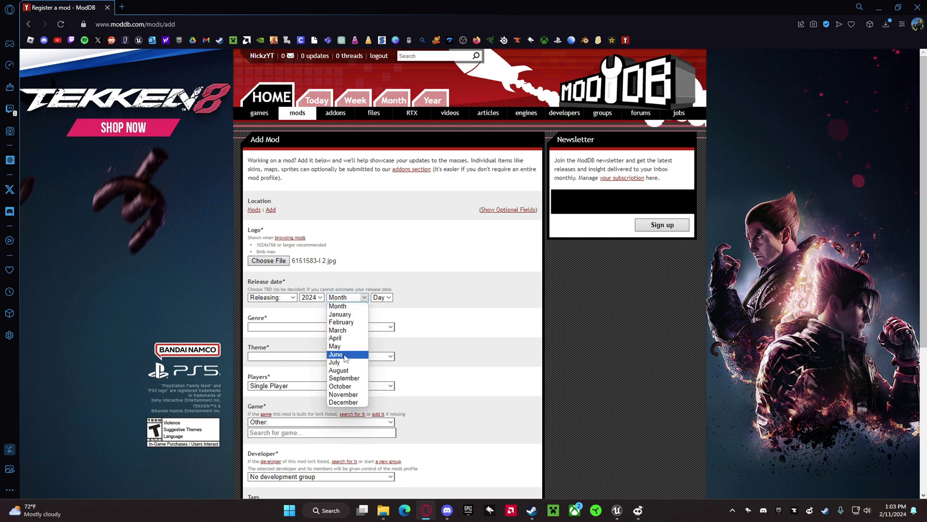
pyautogui.click(342, 321)
pyautogui.click(381, 297)
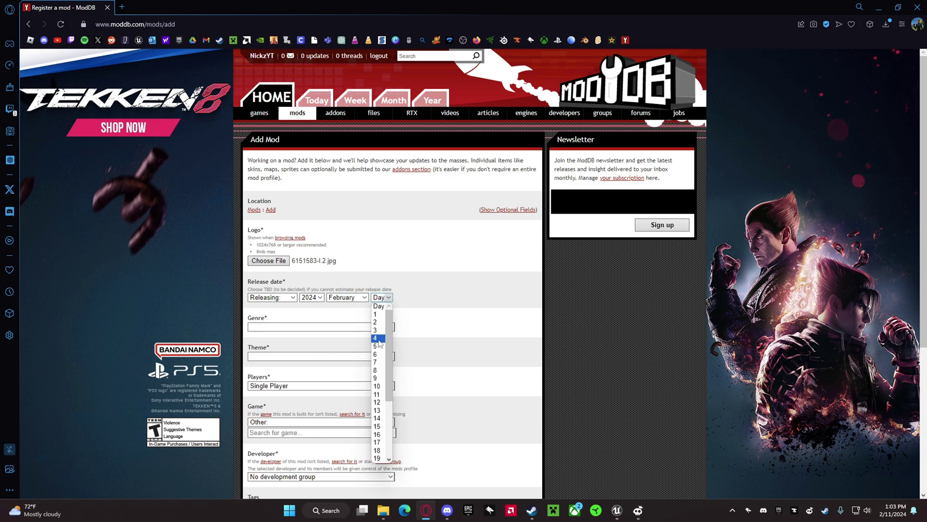
pyautogui.click(382, 394)
# Set the mod's genre to Puzzle and its theme to Horror.
pyautogui.click(385, 328)
pyautogui.scroll(-5, 338, 387)
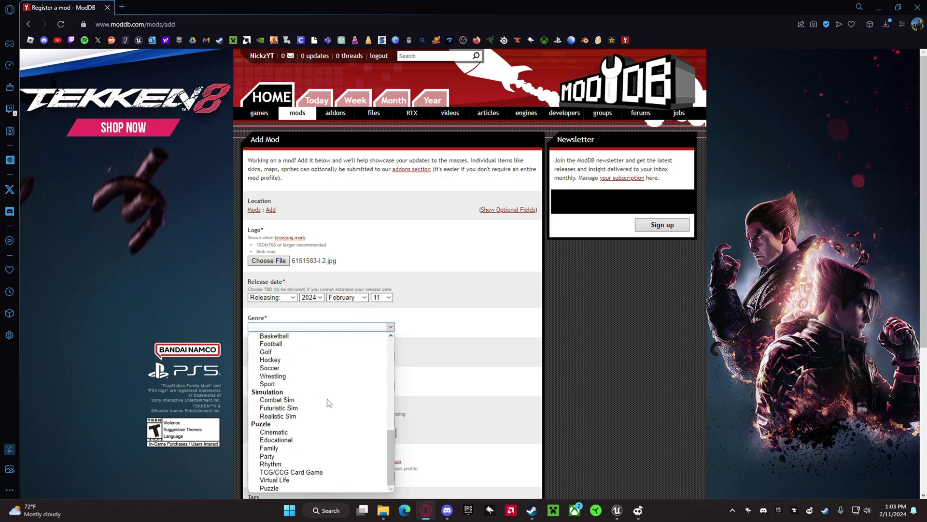
pyautogui.click(290, 483)
pyautogui.click(294, 357)
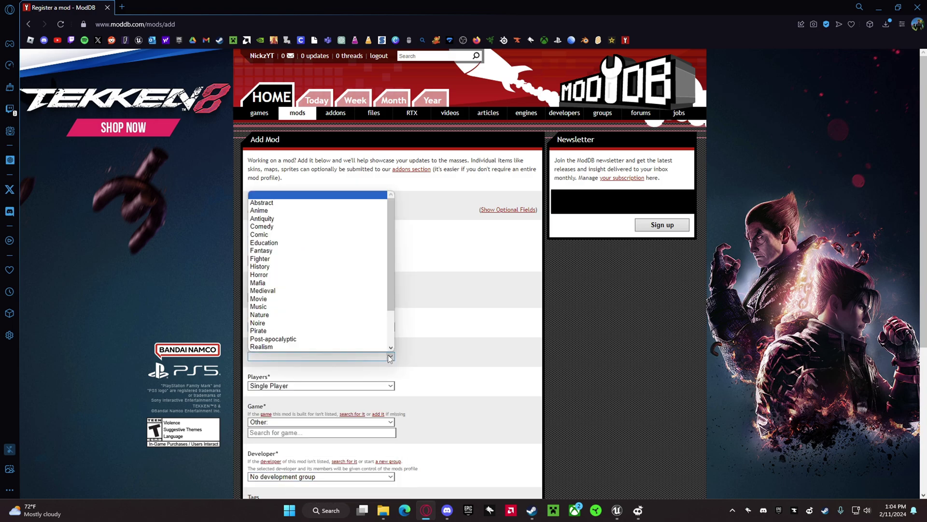
pyautogui.scroll(-2, 288, 292)
pyautogui.scroll(2, 288, 296)
pyautogui.scroll(-2, 286, 304)
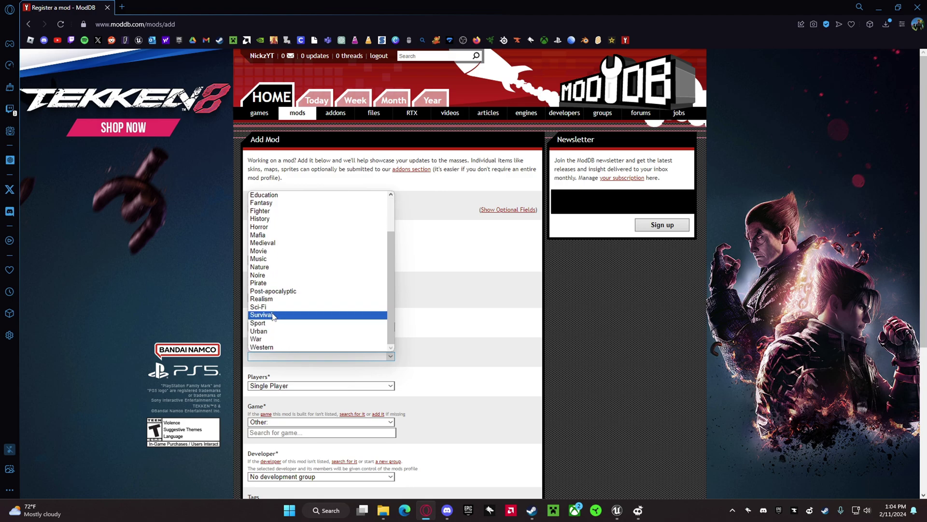
pyautogui.scroll(2, 271, 290)
pyautogui.click(265, 279)
# Search for "Hello Ne" as the mod's game and pick Hello Neighbor.
pyautogui.scroll(-3, 579, 242)
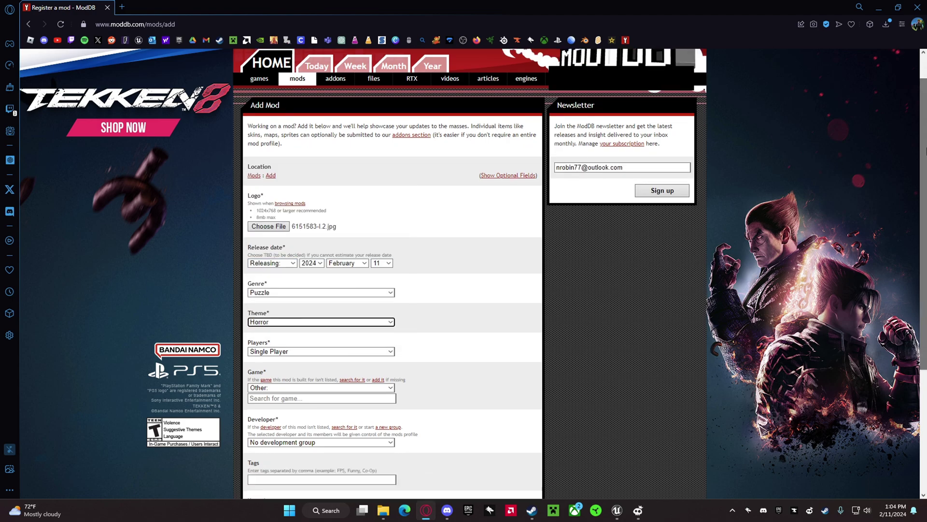
pyautogui.click(299, 308)
pyautogui.write('He')
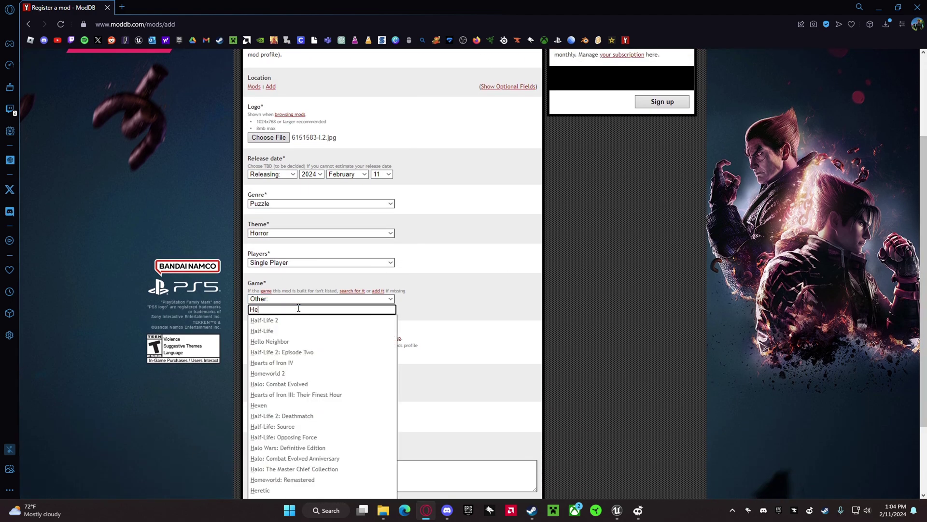
pyautogui.write('llo Ne')
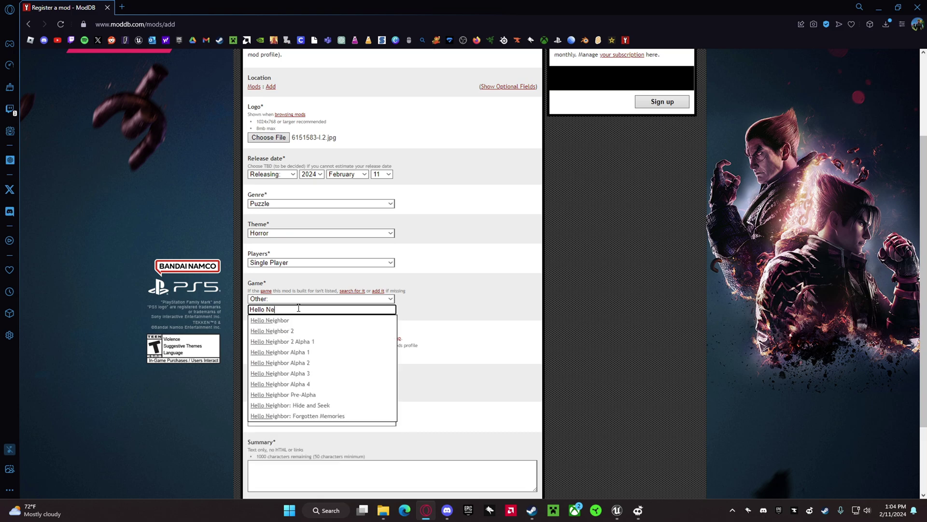
pyautogui.click(270, 320)
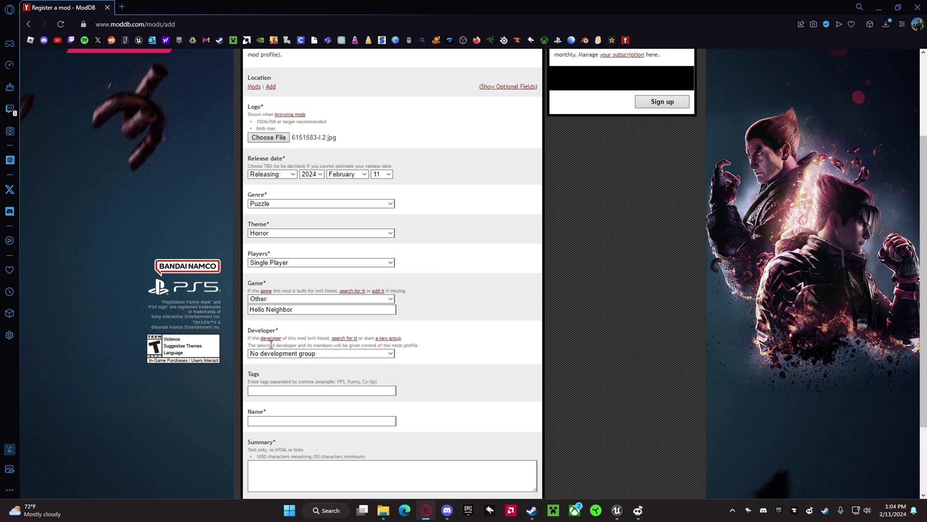
# Tag the mod with #test and name it TestingModForAModingTutorial.
pyautogui.click(277, 392)
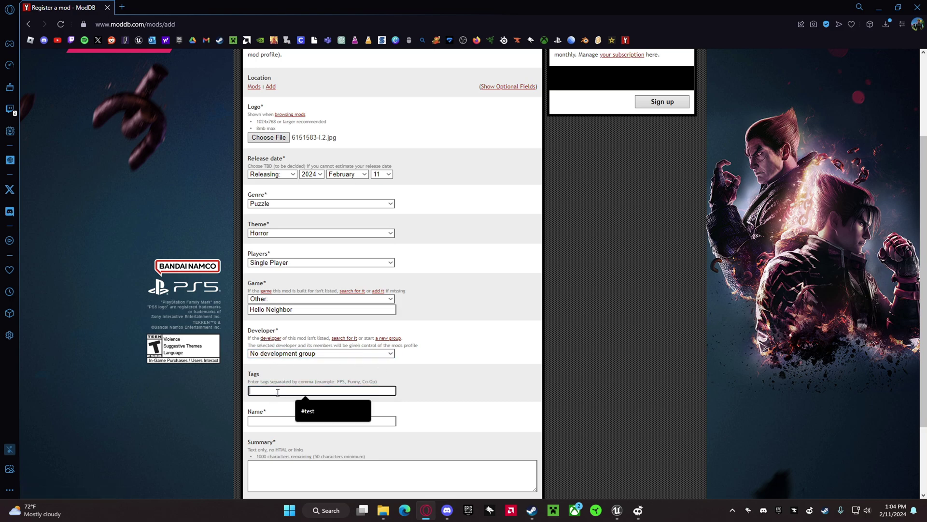
pyautogui.write('#test')
pyautogui.scroll(-2, 301, 406)
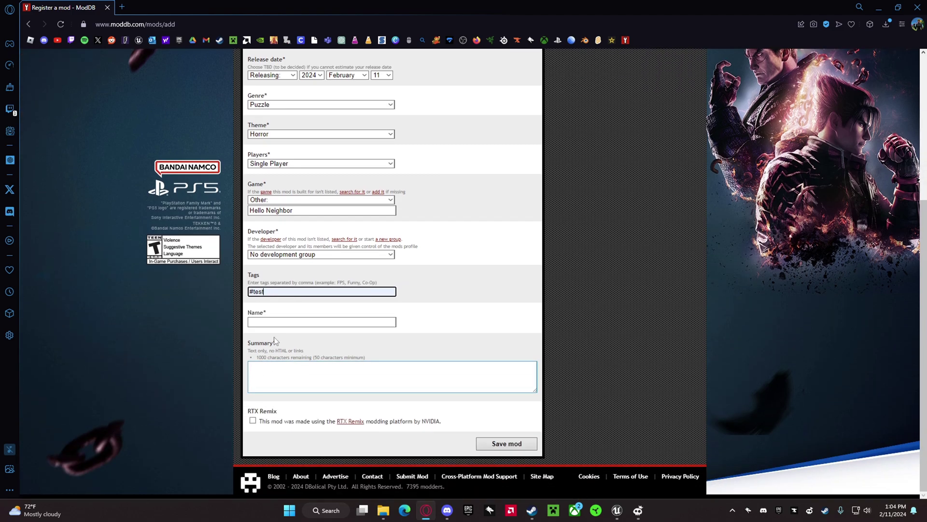
pyautogui.click(275, 326)
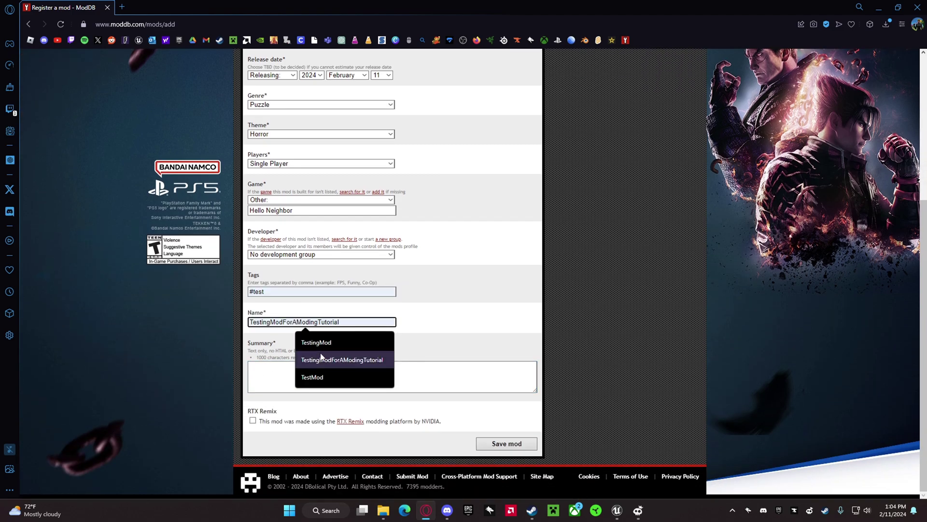
pyautogui.click(332, 360)
pyautogui.click(424, 296)
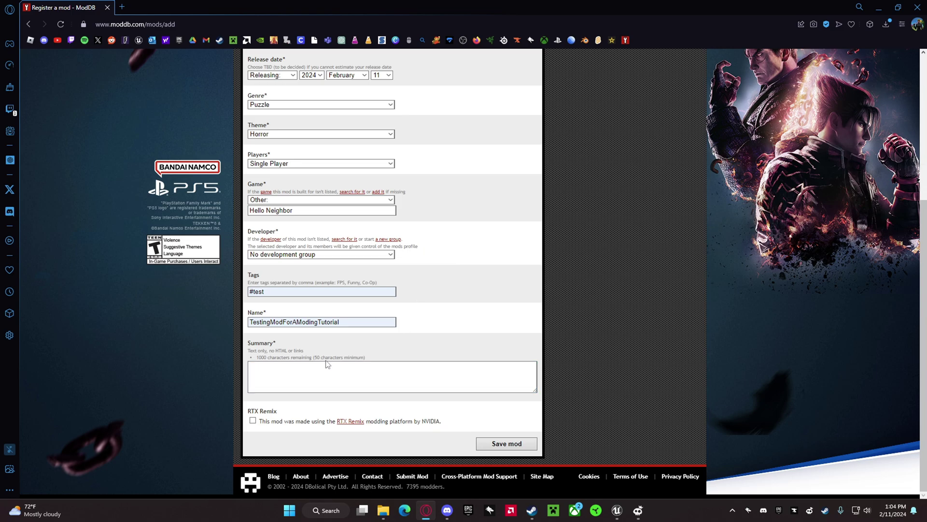
# Fill the mod's summary with "A Test" repeated past the 50-character minimum and save the mod.
pyautogui.click(321, 380)
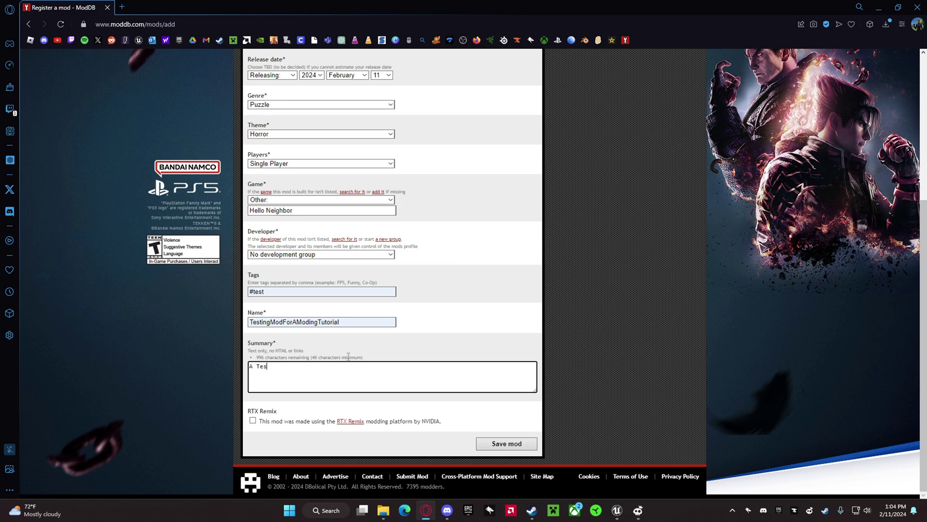
pyautogui.moveTo(279, 367); pyautogui.dragTo(240, 366)
pyautogui.hotkey('ctrl', 'v')
pyautogui.hotkey('ctrl', 'v')
pyautogui.hotkey('ctrl', 'v')
pyautogui.hotkey('ctrl', 'v')
pyautogui.hotkey('ctrl', 'v')
pyautogui.hotkey('ctrl', 'v')
pyautogui.hotkey('ctrl', 'v')
pyautogui.hotkey('ctrl', 'v')
pyautogui.hotkey('ctrl', 'v')
pyautogui.hotkey('ctrl', 'v')
pyautogui.hotkey('ctrl', 'v')
pyautogui.hotkey('ctrl', 'v')
pyautogui.hotkey('ctrl', 'v')
pyautogui.hotkey('ctrl', 'v')
pyautogui.hotkey('ctrl', 'v')
pyautogui.hotkey('ctrl', 'v')
pyautogui.hotkey('ctrl', 'v')
pyautogui.hotkey('ctrl', 'v')
pyautogui.hotkey('ctrl', 'v')
pyautogui.hotkey('ctrl', 'v')
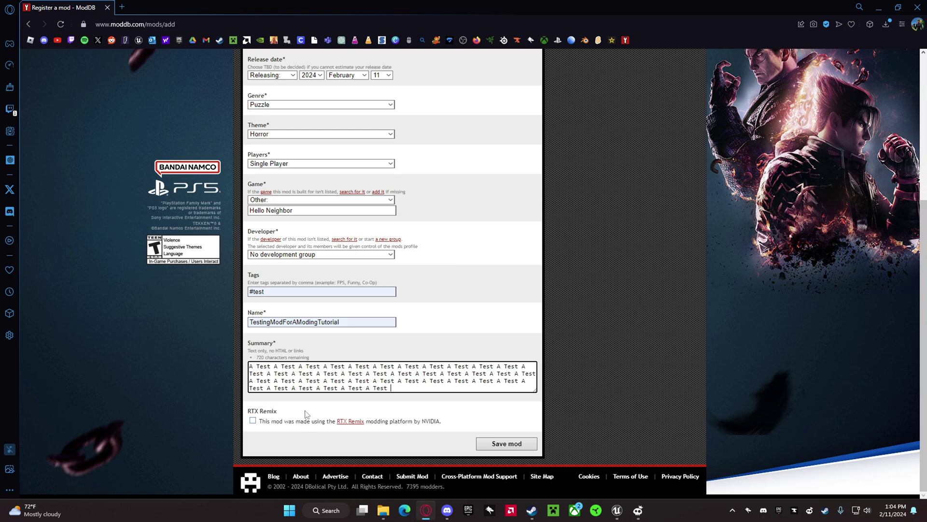
pyautogui.click(506, 444)
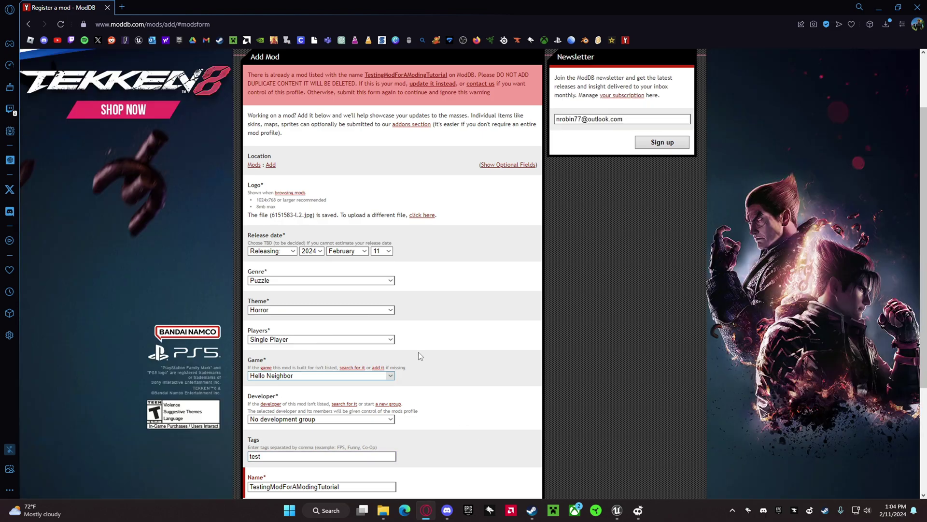
# Change the mod's name to TestingModForAModingTutorials and save the mod again.
pyautogui.scroll(-3, 418, 352)
pyautogui.click(350, 322)
pyautogui.write('s')
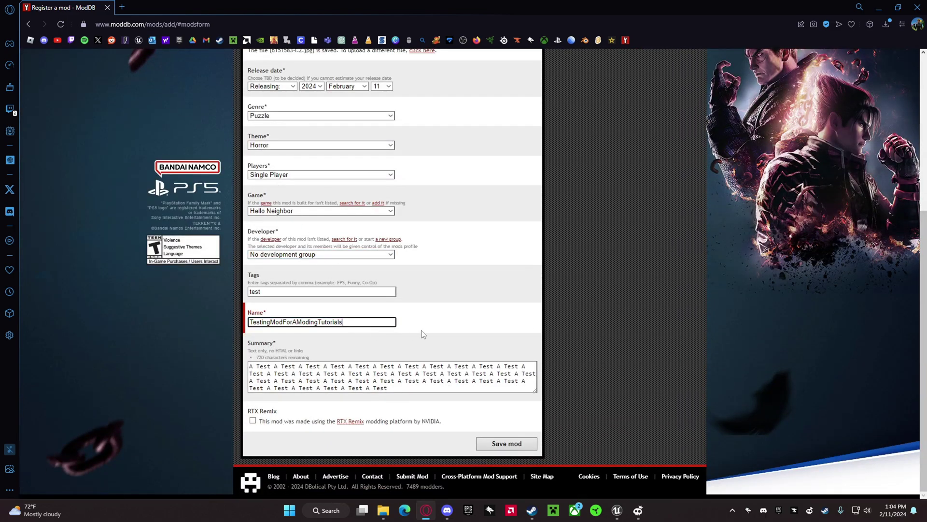
pyautogui.click(502, 443)
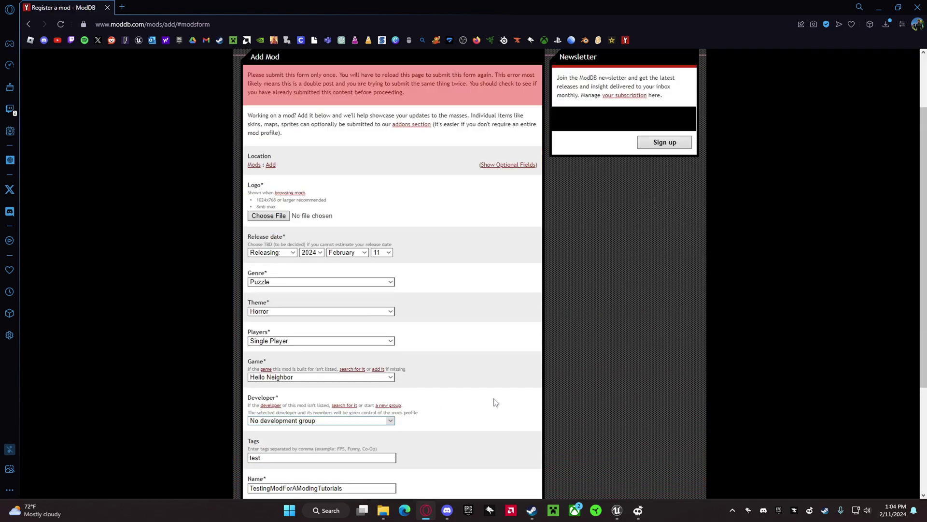
# Review the submitted Add Mod form, including its message and its optional fields.
pyautogui.scroll(-3, 495, 401)
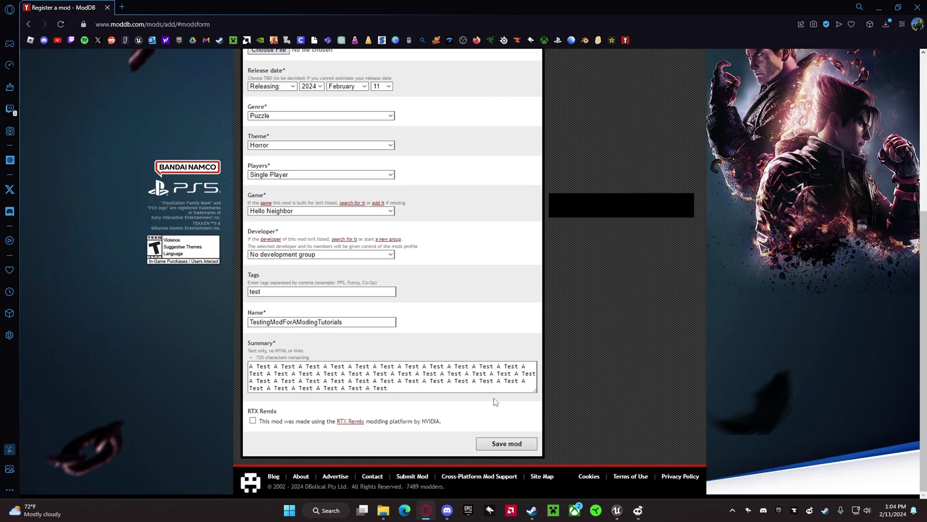
pyautogui.scroll(5, 495, 402)
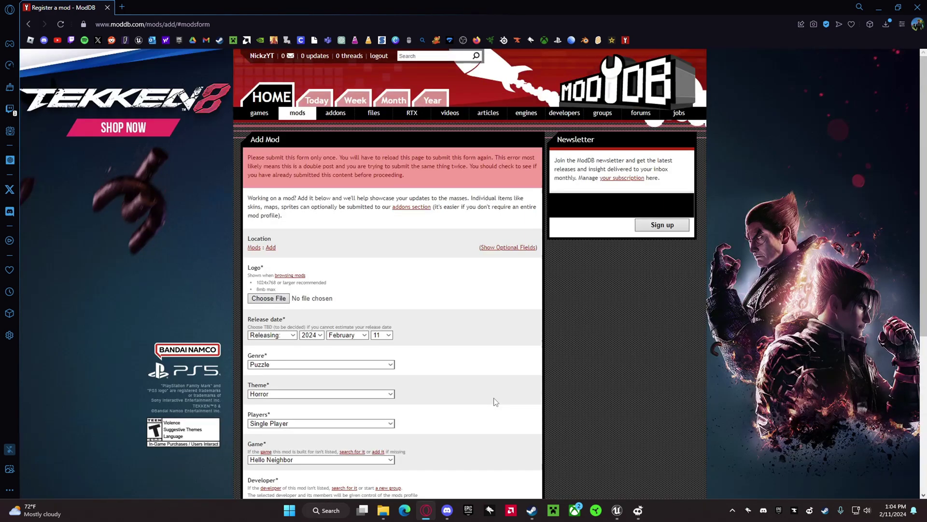
pyautogui.click(504, 248)
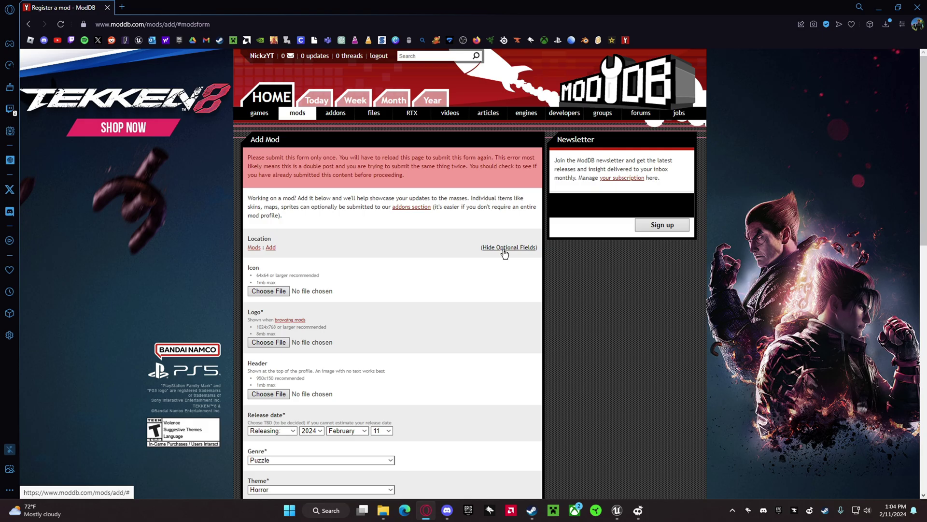
pyautogui.click(505, 248)
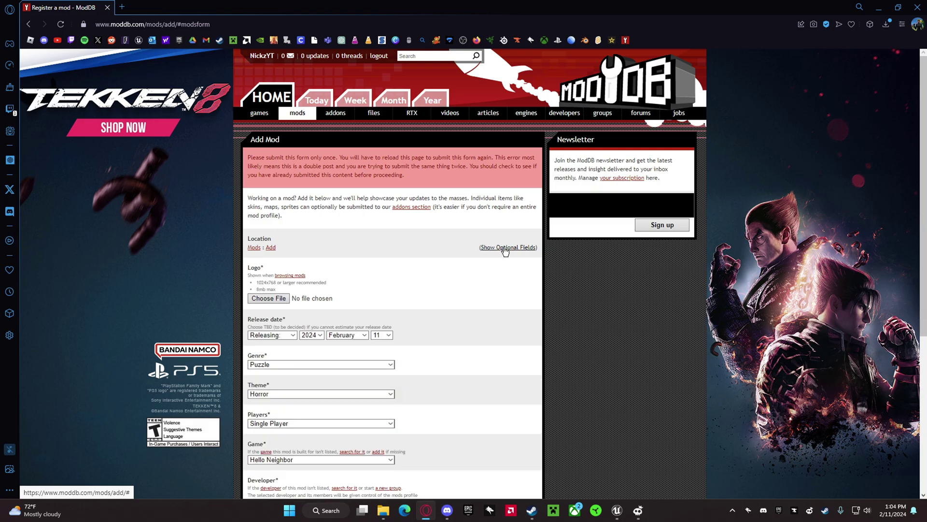
pyautogui.scroll(-5, 465, 269)
pyautogui.scroll(5, 439, 298)
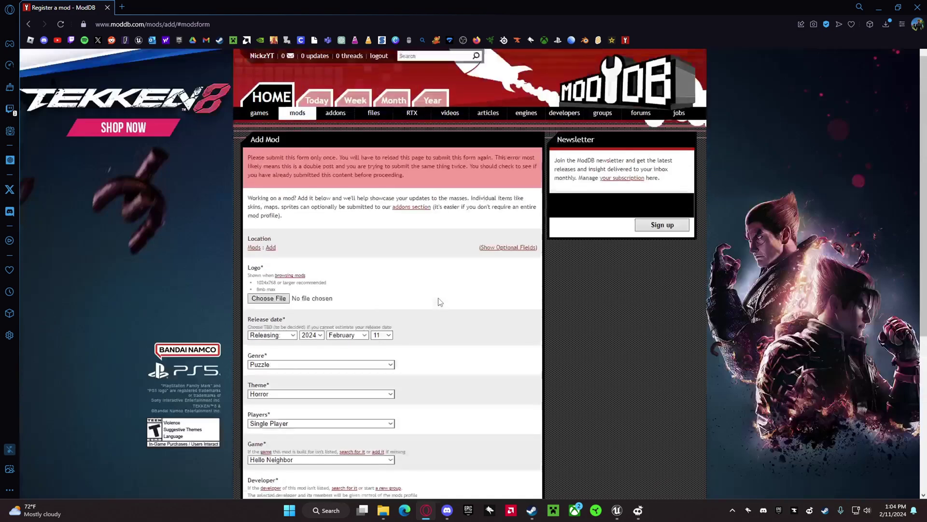
pyautogui.scroll(-3, 439, 298)
pyautogui.scroll(4, 439, 298)
pyautogui.moveTo(584, 116)
pyautogui.scroll(-5, 349, 202)
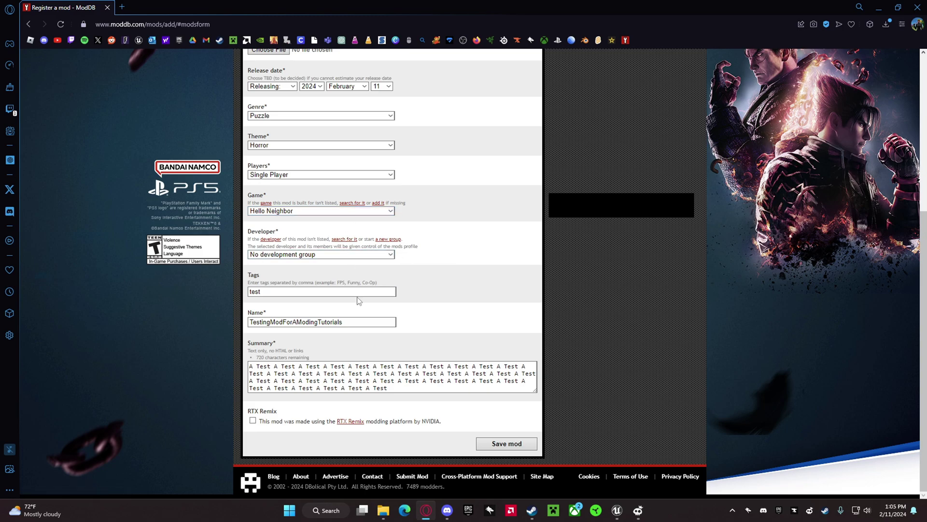
pyautogui.scroll(5, 358, 300)
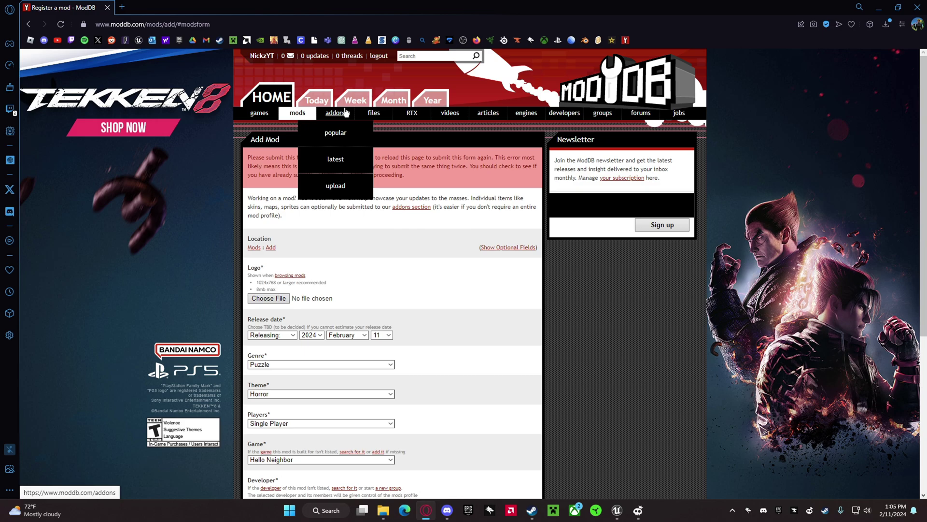
# Open the TestingModForAModingTutorials page from the mods listed on the member profile.
pyautogui.click(263, 57)
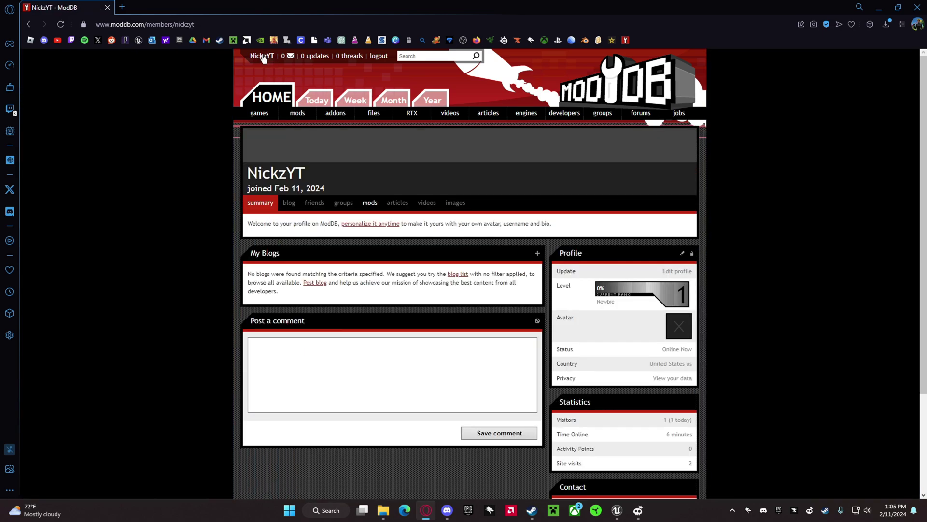
pyautogui.click(370, 203)
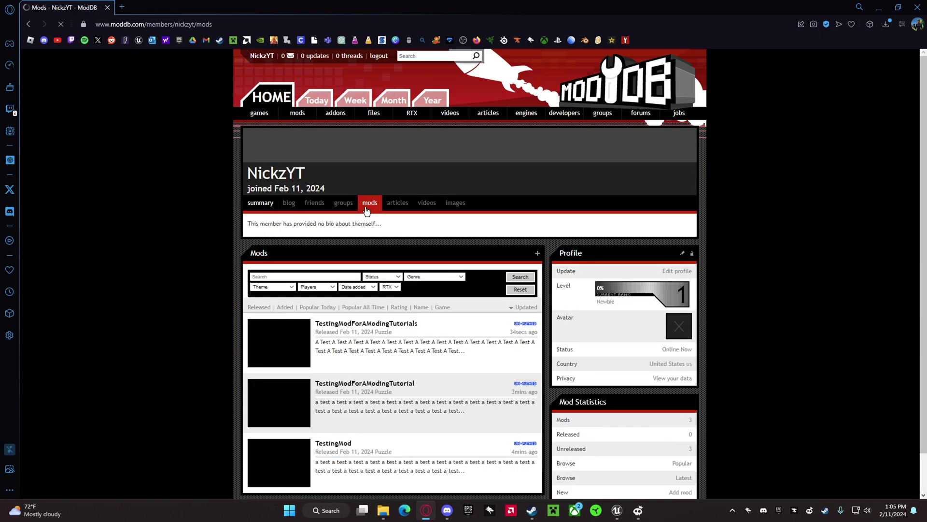
pyautogui.scroll(-2, 351, 225)
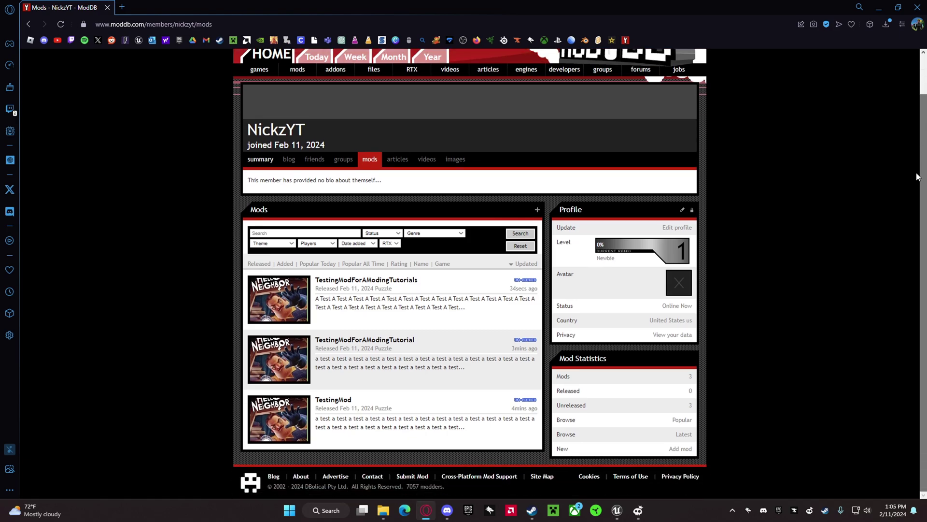
pyautogui.click(299, 298)
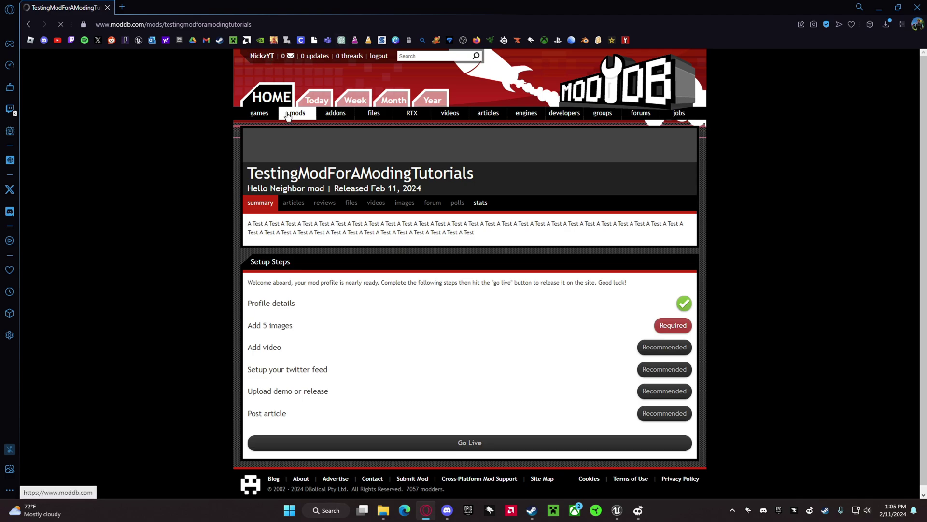
# Go back to the member profile's mods list and reopen the TestingModForAModingTutorials page.
pyautogui.click(268, 57)
pyautogui.click(371, 205)
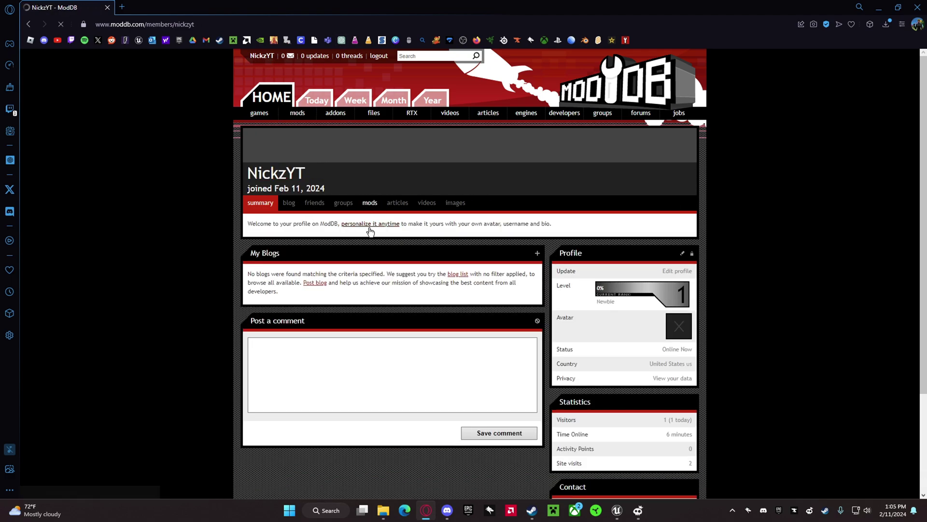
pyautogui.click(282, 347)
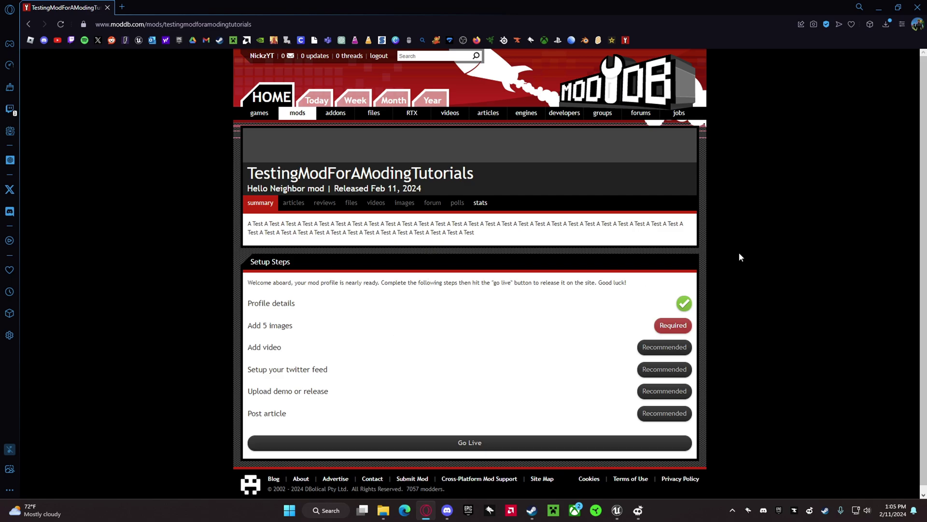
# Start the required Add 5 images setup step and upload 6151583-l.2.jpg and download.jpg to the mod.
pyautogui.scroll(-1, 628, 289)
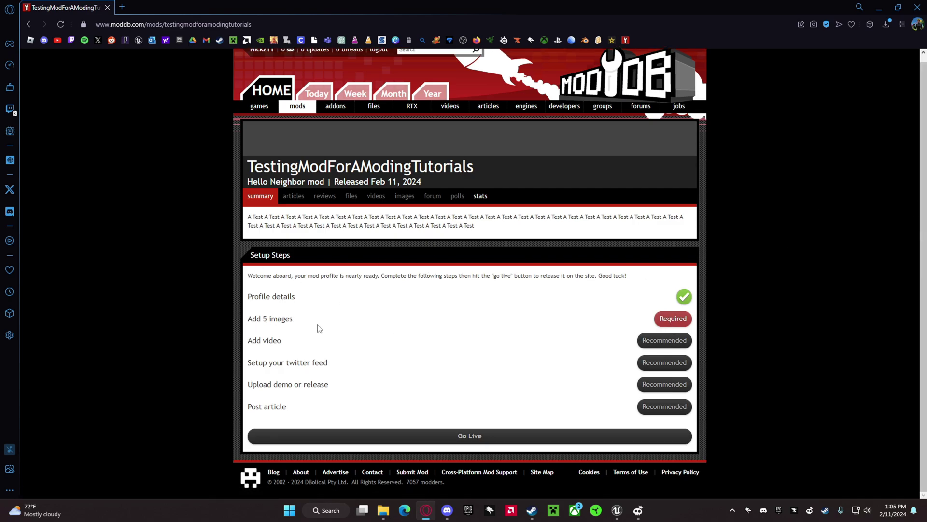
pyautogui.click(657, 313)
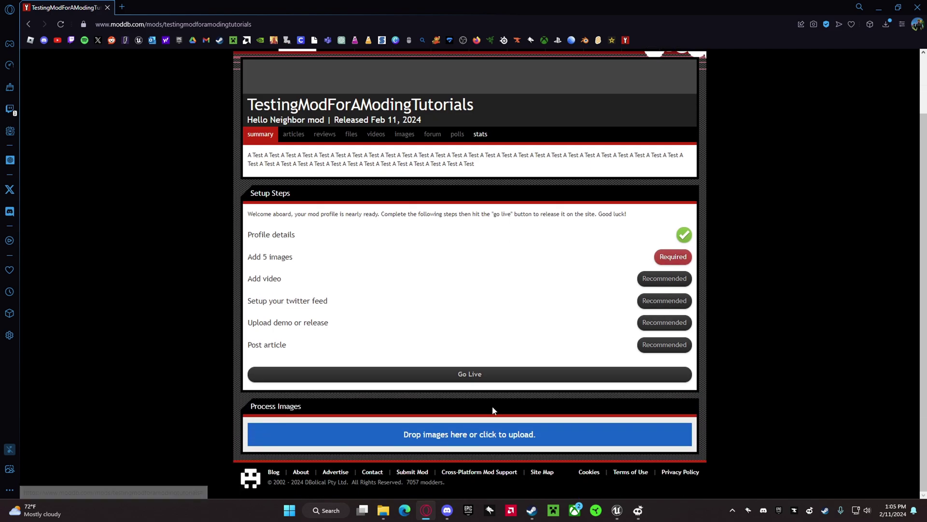
pyautogui.click(469, 433)
pyautogui.click(288, 352)
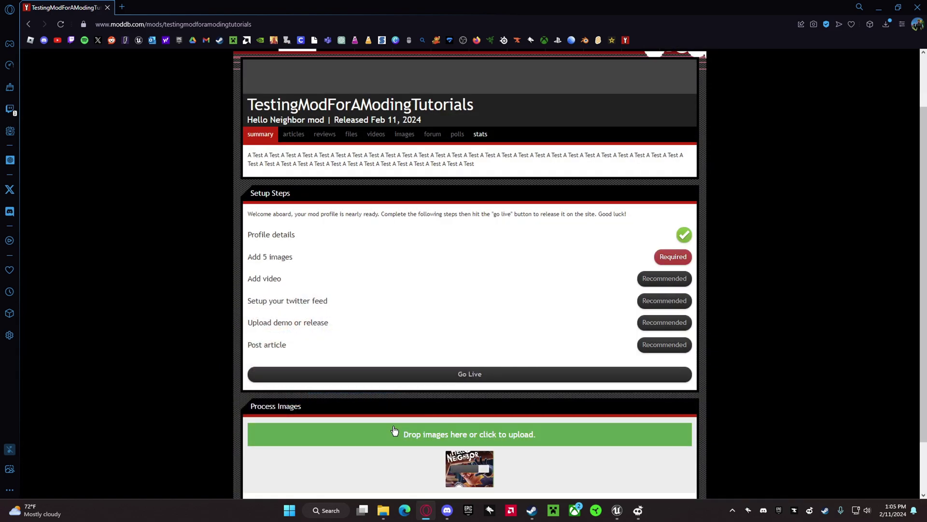
pyautogui.click(400, 424)
pyautogui.click(364, 347)
# Add SMPTE_Color_Bars.svg.png twice to the mod's images.
pyautogui.click(453, 432)
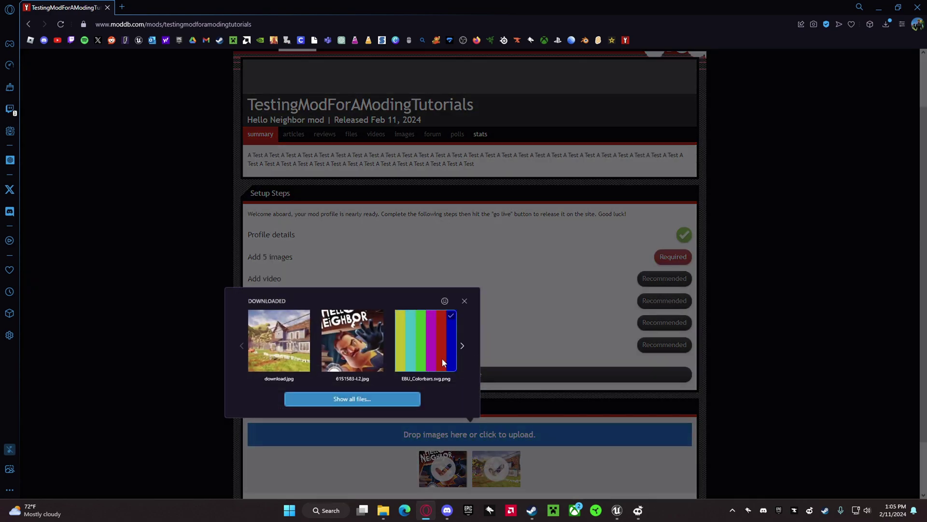
pyautogui.click(462, 345)
pyautogui.click(361, 356)
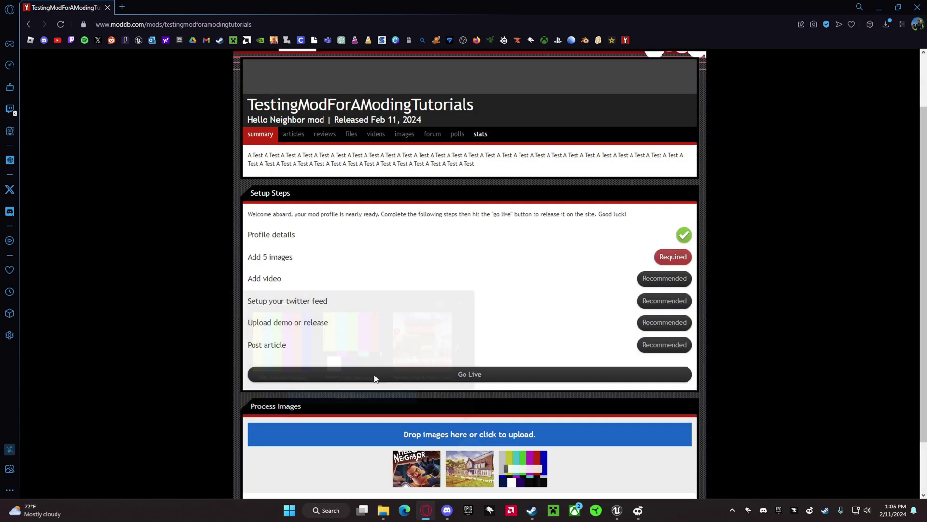
pyautogui.click(386, 425)
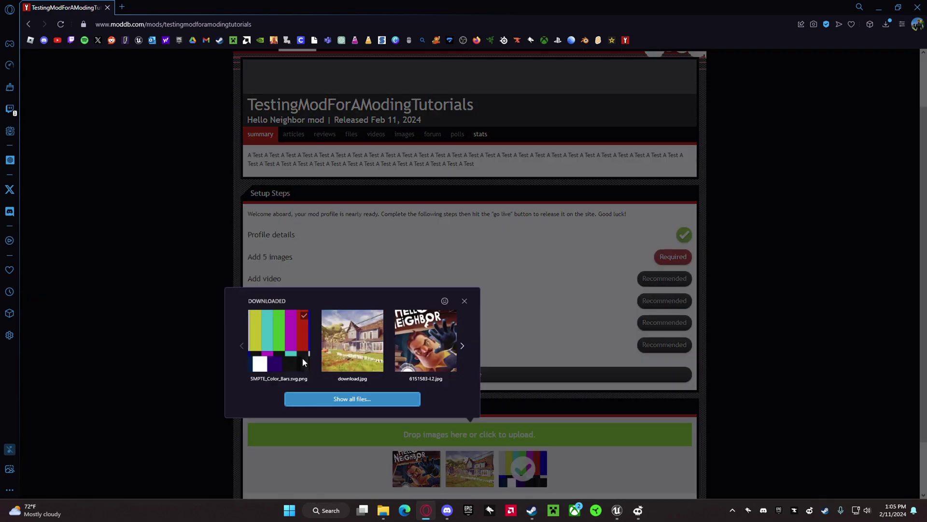
pyautogui.click(302, 358)
# Browse the downloaded pictures and add download.jpg once more as the mod's fifth image.
pyautogui.scroll(-2, 423, 366)
pyautogui.click(423, 365)
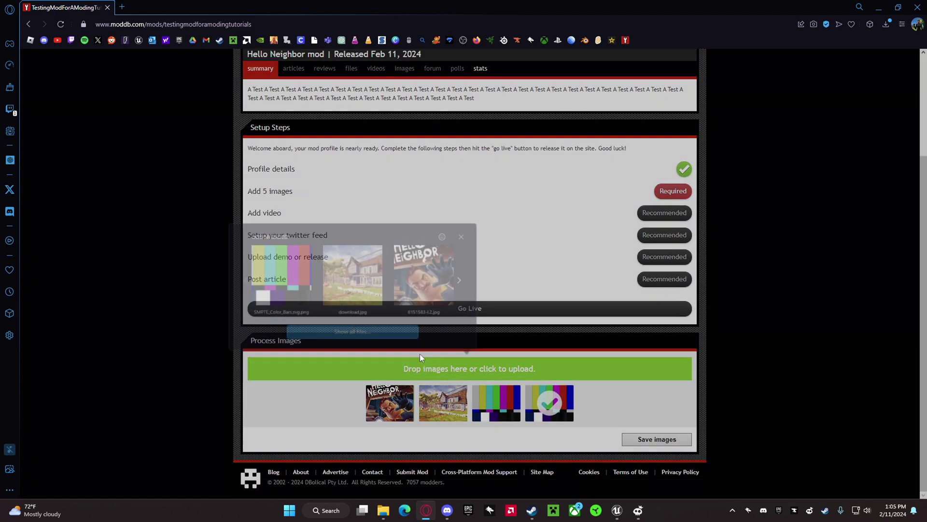
pyautogui.click(461, 280)
pyautogui.click(461, 280)
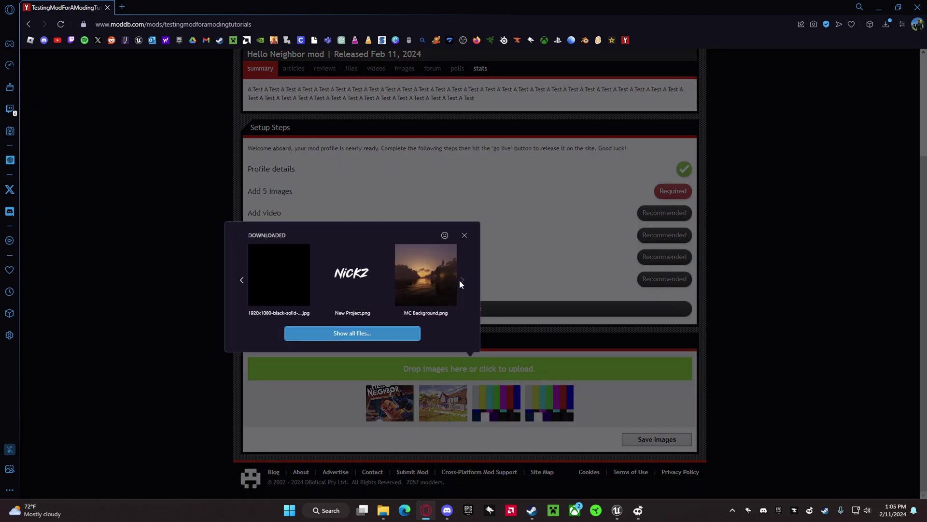
pyautogui.click(239, 278)
pyautogui.click(239, 277)
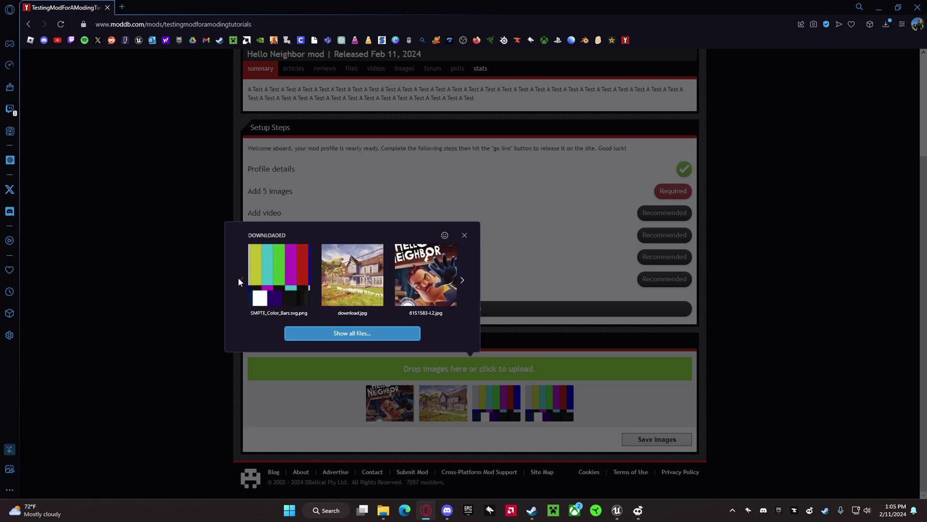
pyautogui.click(353, 278)
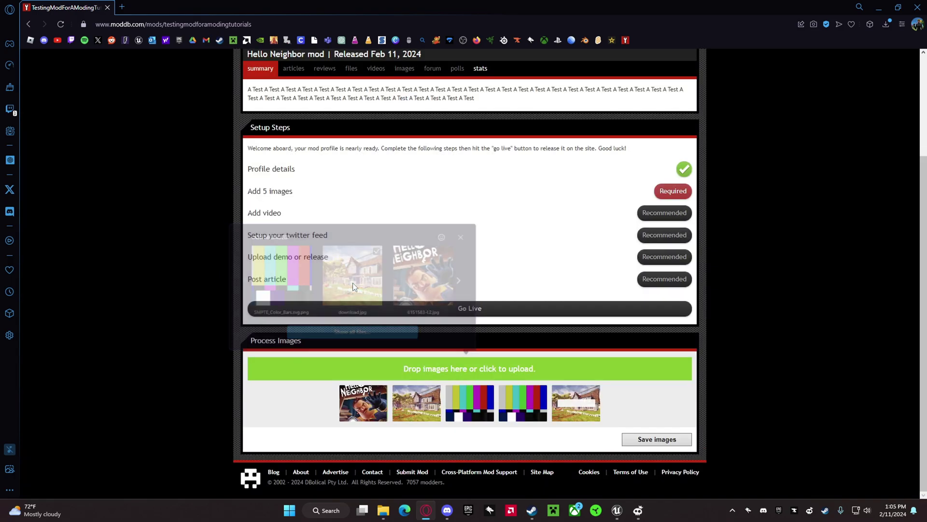
# Try to take the mod live, and open the form for uploading its demo or release.
pyautogui.click(483, 313)
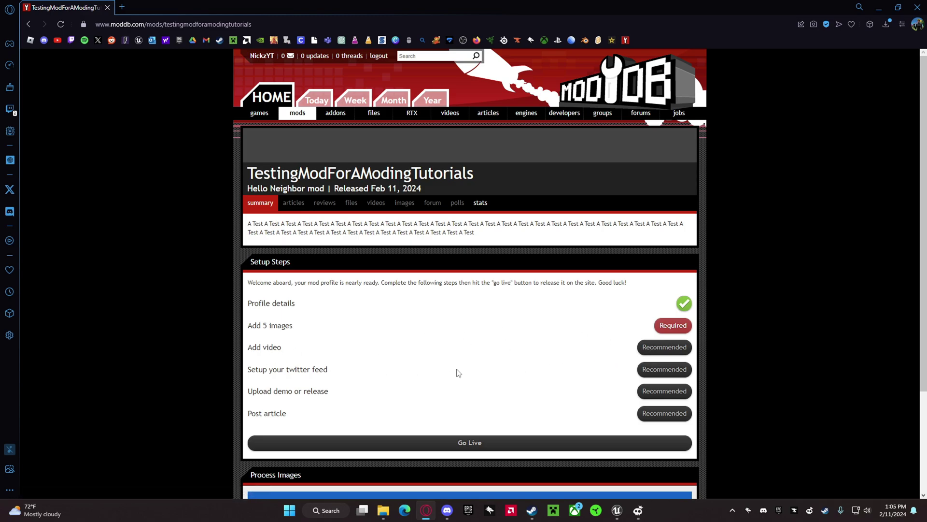
pyautogui.doubleClick(289, 391)
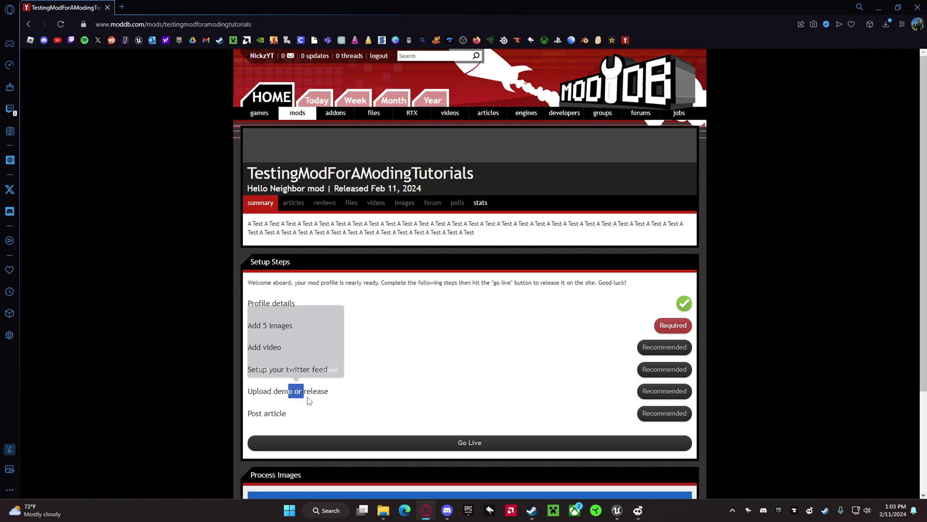
pyautogui.click(659, 393)
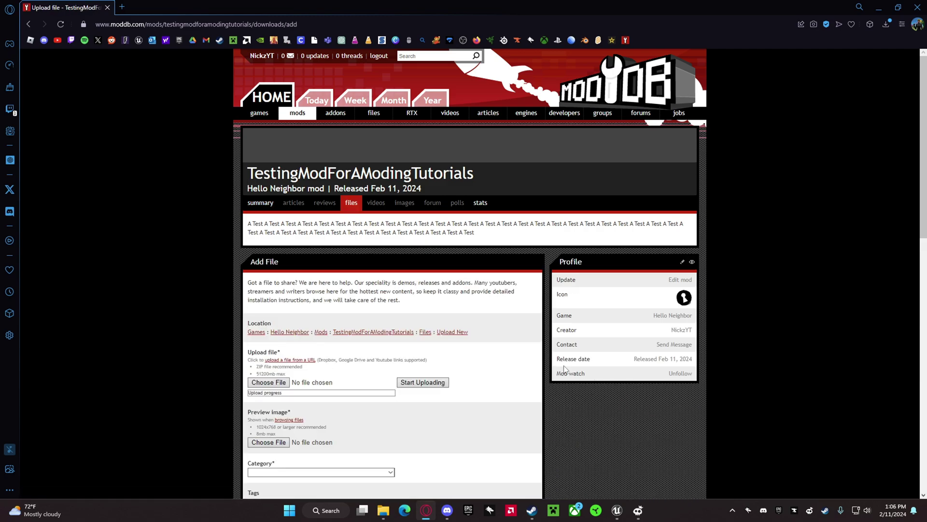
# Choose the compressed TestMod file from the desktop as the file to share and start uploading it.
pyautogui.scroll(-13, 322, 353)
pyautogui.scroll(13, 320, 344)
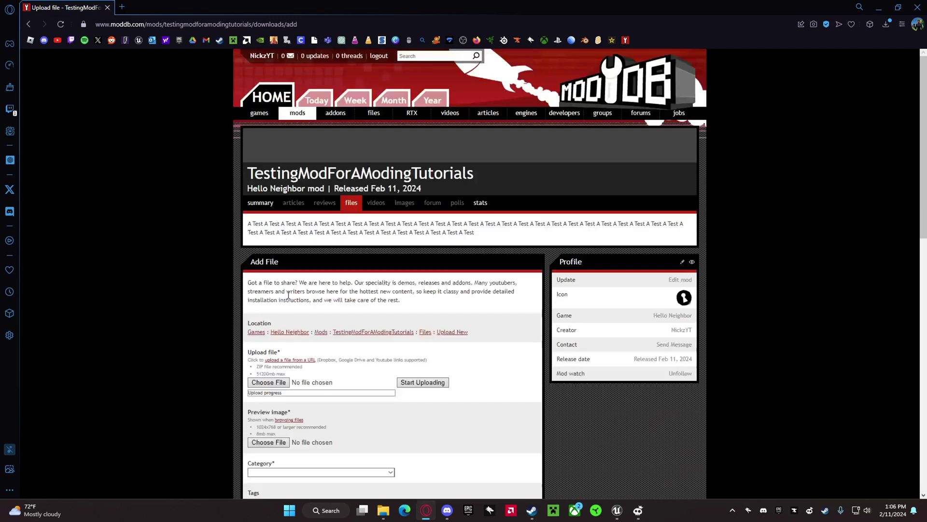
pyautogui.click(278, 383)
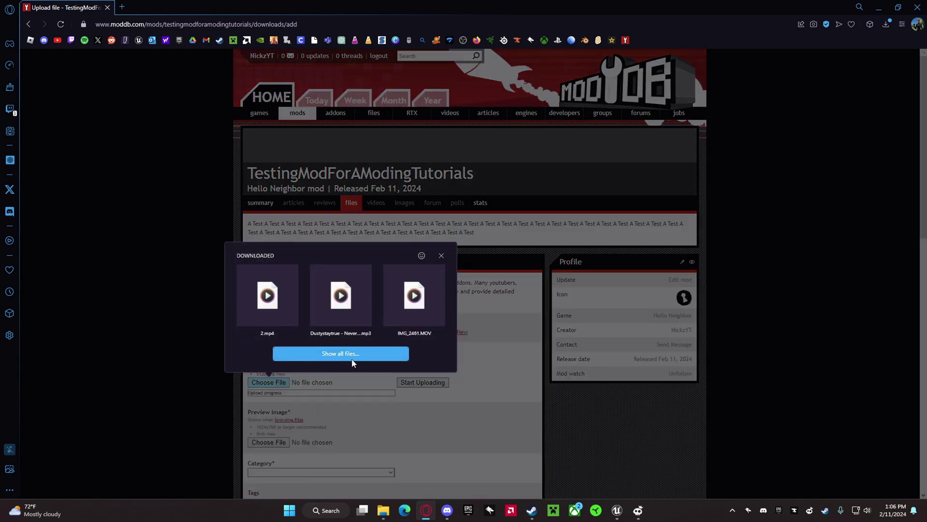
pyautogui.click(338, 357)
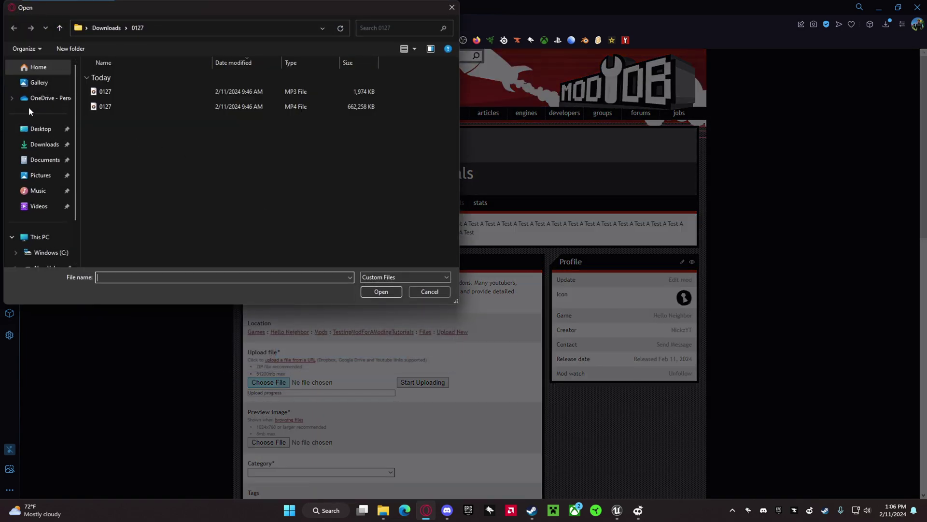
pyautogui.click(38, 129)
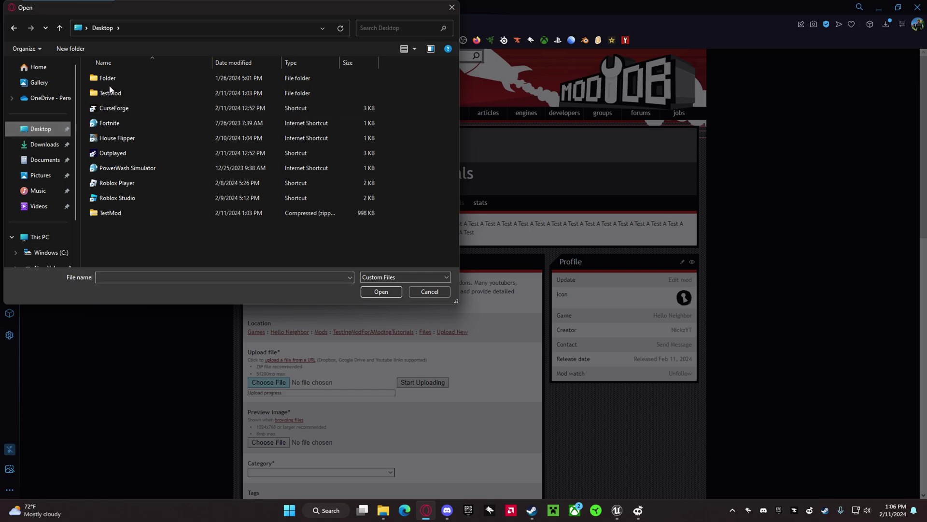
pyautogui.doubleClick(126, 93)
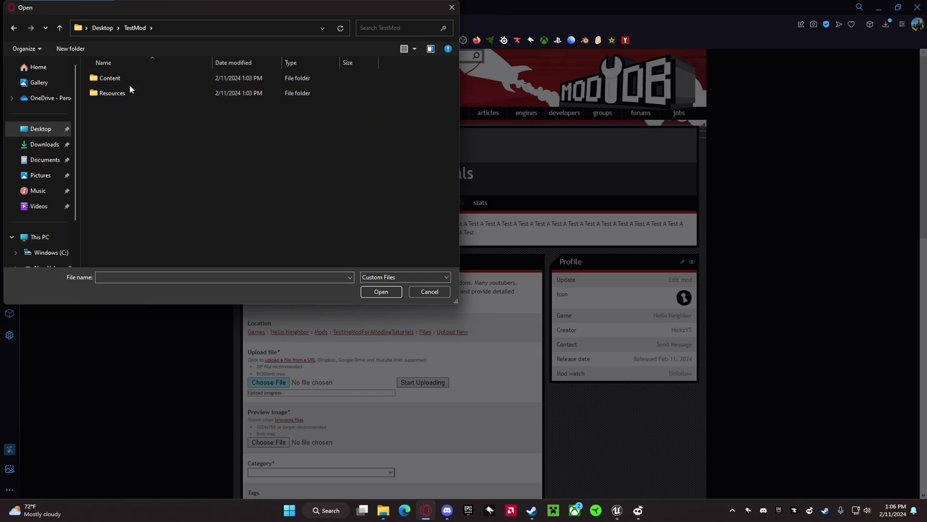
pyautogui.click(103, 28)
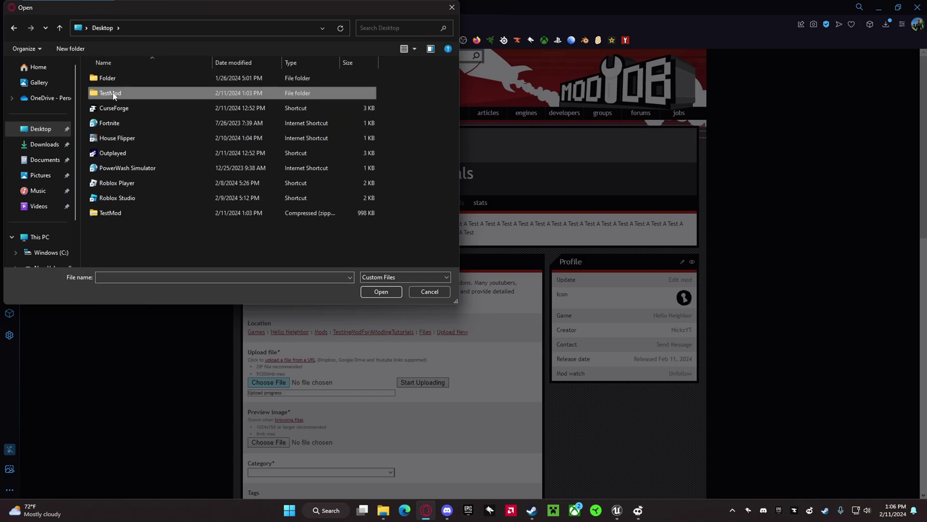
pyautogui.click(128, 212)
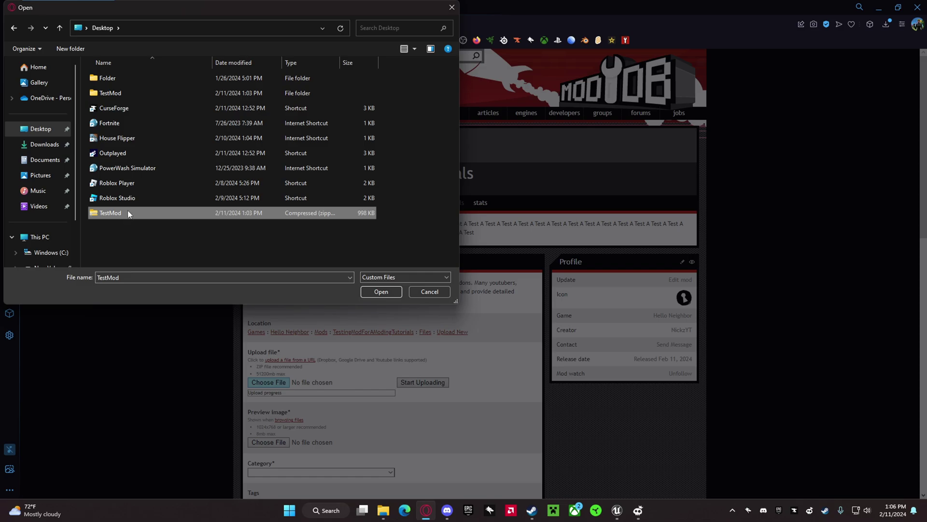
pyautogui.click(382, 292)
pyautogui.scroll(-3, 921, 139)
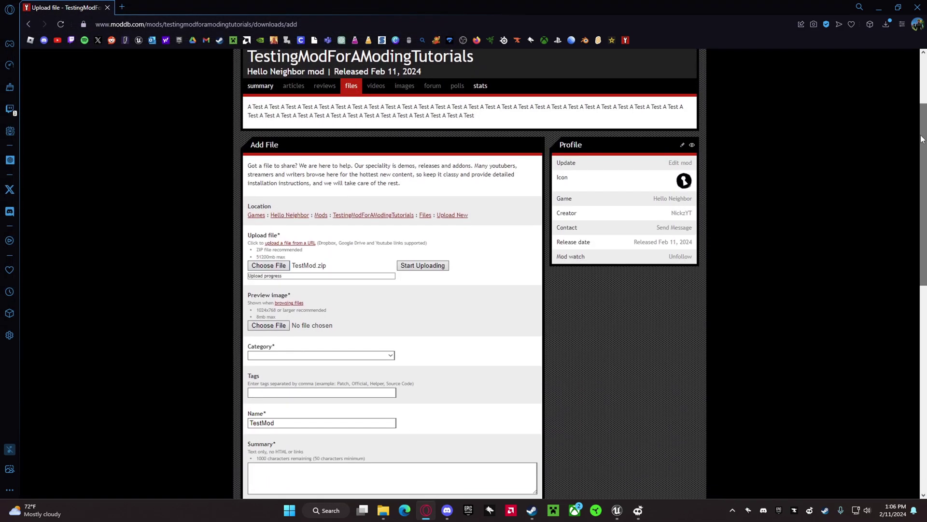
pyautogui.scroll(-1, 922, 139)
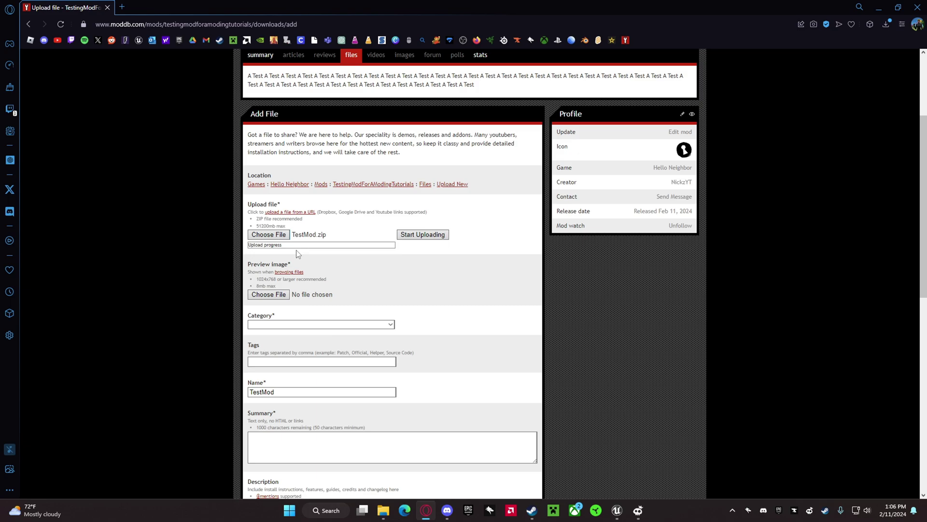
pyautogui.click(423, 235)
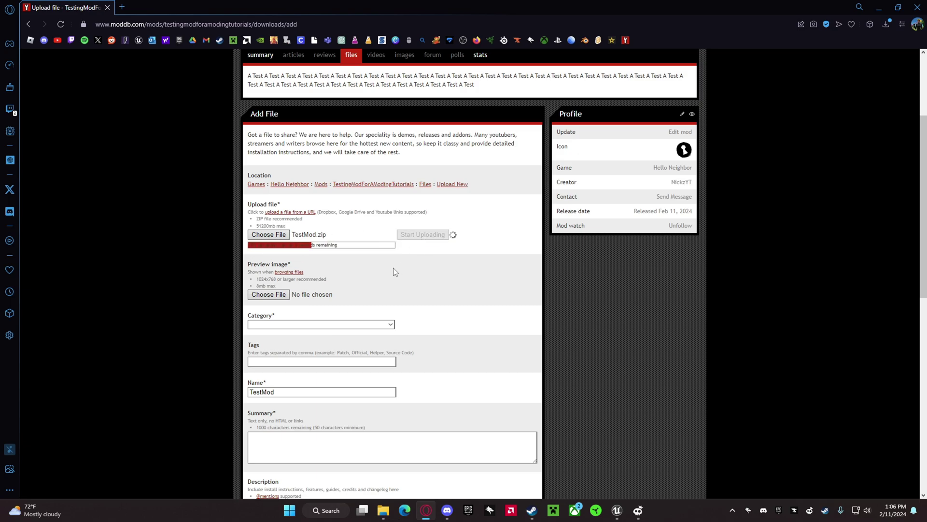
# Enter the tag #test for the file and set its category to Full Version.
pyautogui.scroll(-3, 857, 212)
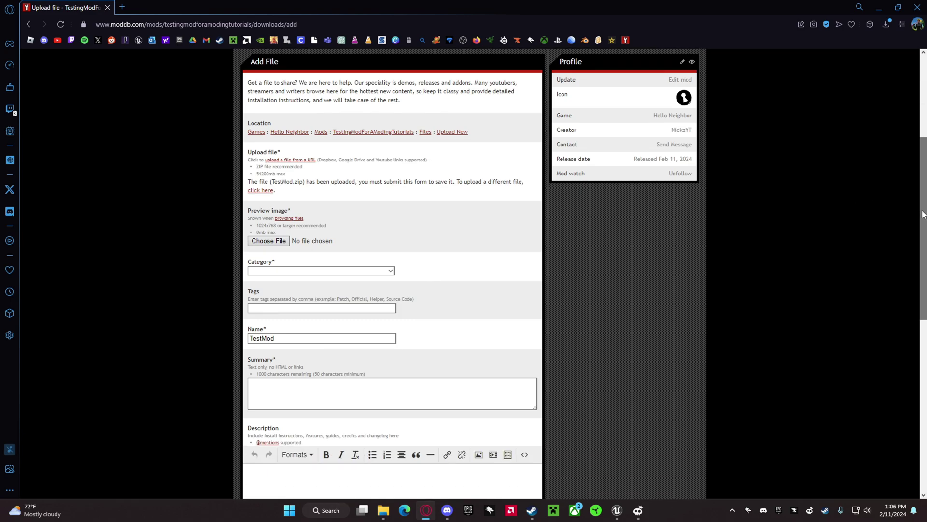
pyautogui.scroll(3, 900, 257)
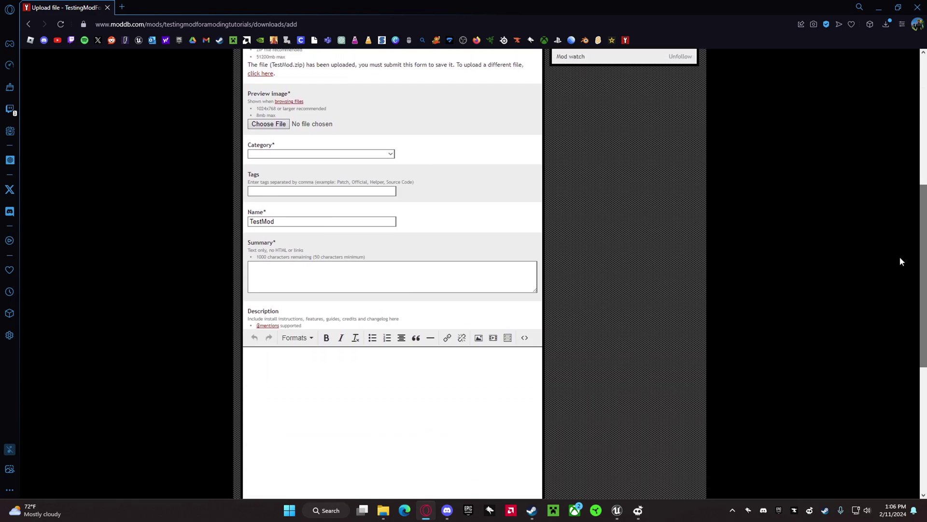
pyautogui.scroll(-3, 896, 185)
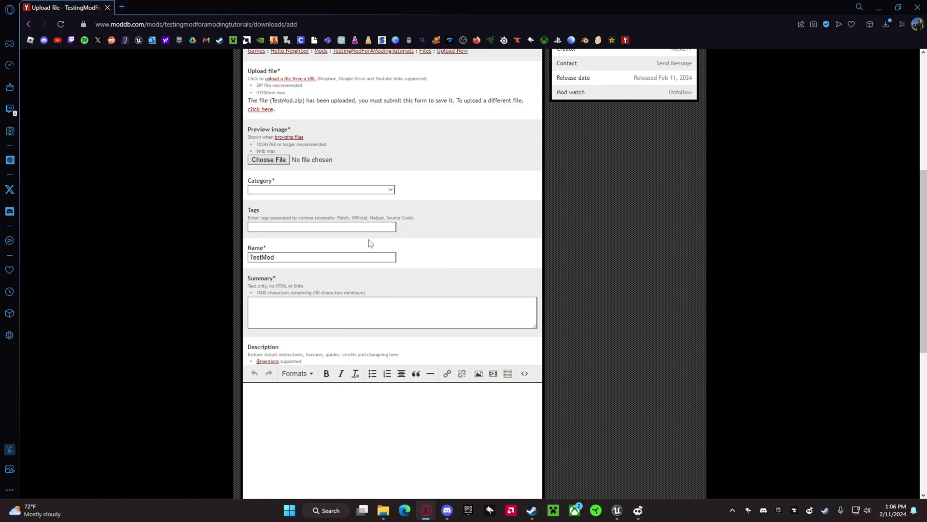
pyautogui.click(376, 227)
pyautogui.click(356, 247)
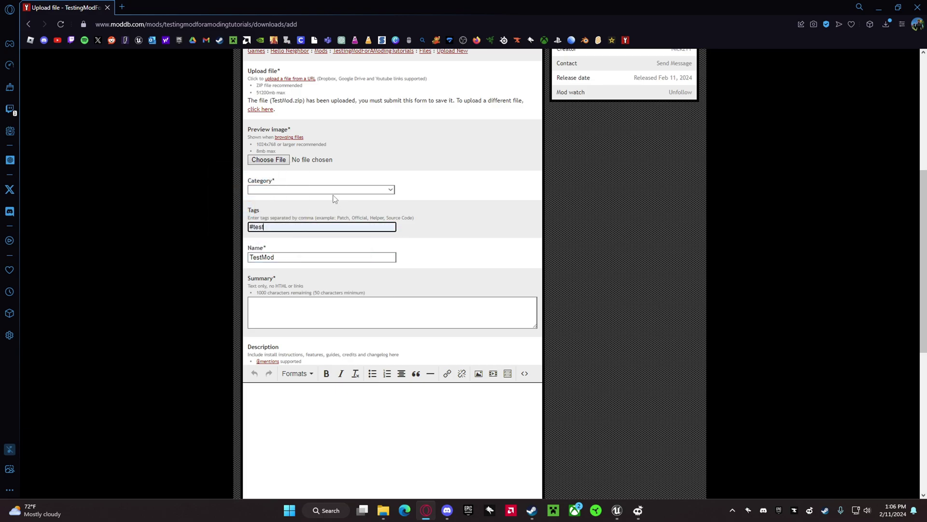
pyautogui.click(333, 190)
pyautogui.scroll(-5, 311, 289)
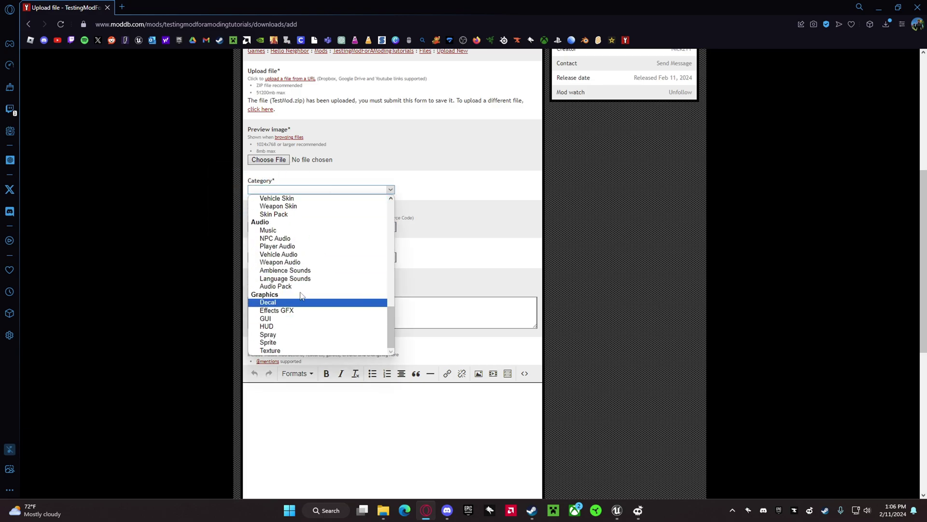
pyautogui.scroll(5, 301, 297)
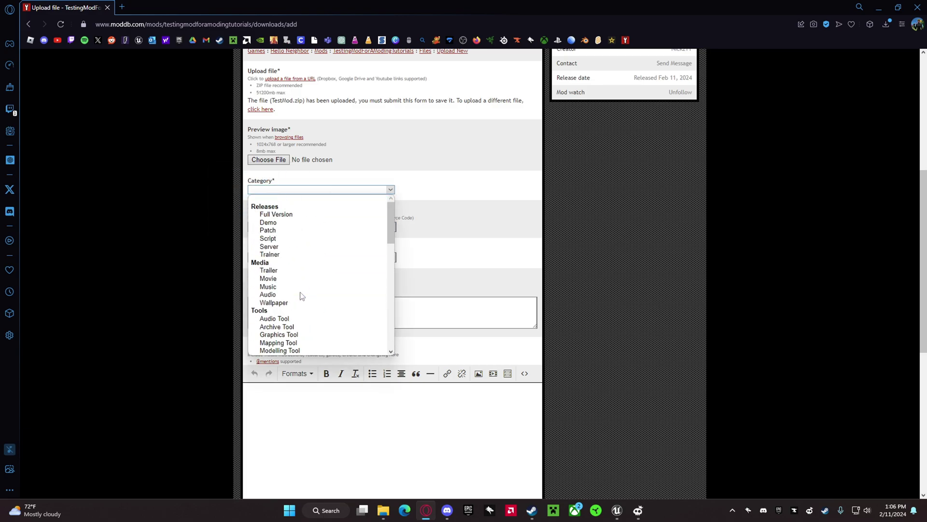
pyautogui.click(296, 218)
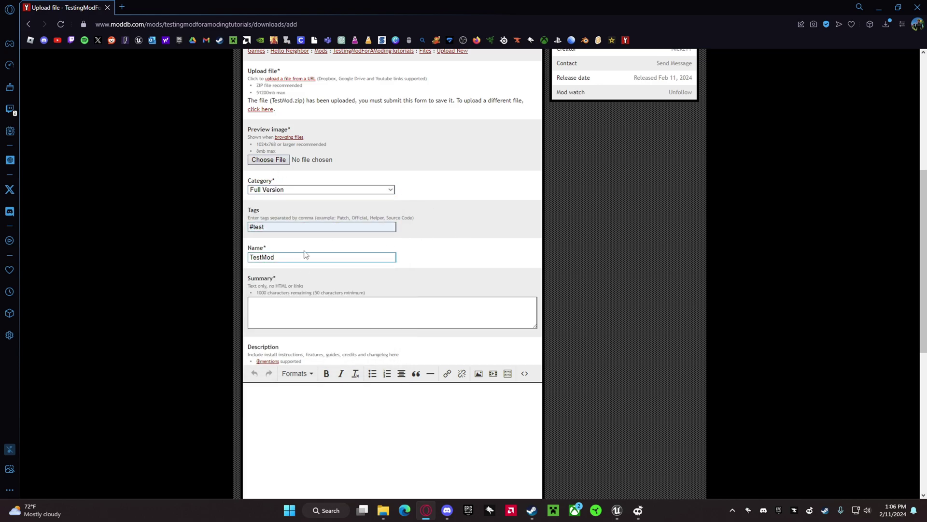
# Fill in the file's summary with "testing mod" repeated until it exceeds the 50-character minimum.
pyautogui.scroll(2, 303, 254)
pyautogui.scroll(3, 301, 252)
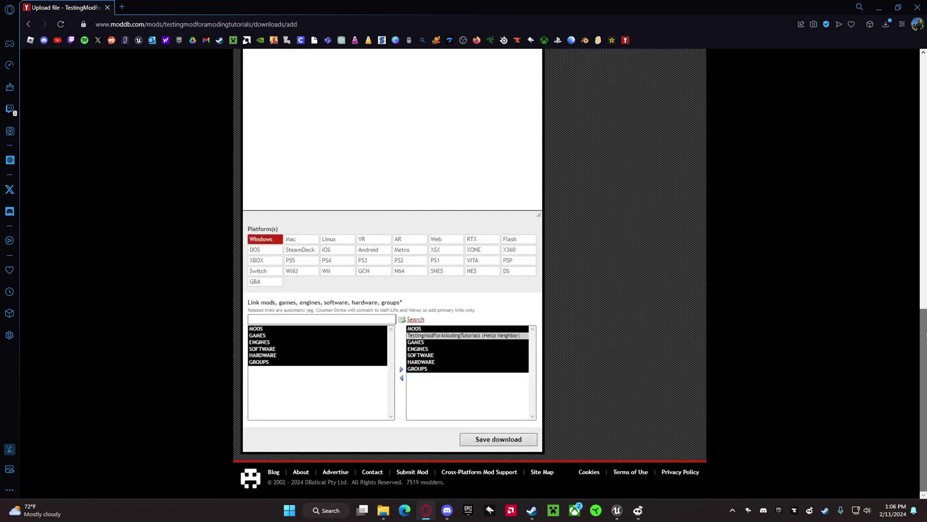
pyautogui.moveTo(923, 331); pyautogui.dragTo(922, 269)
pyautogui.scroll(4, 831, 223)
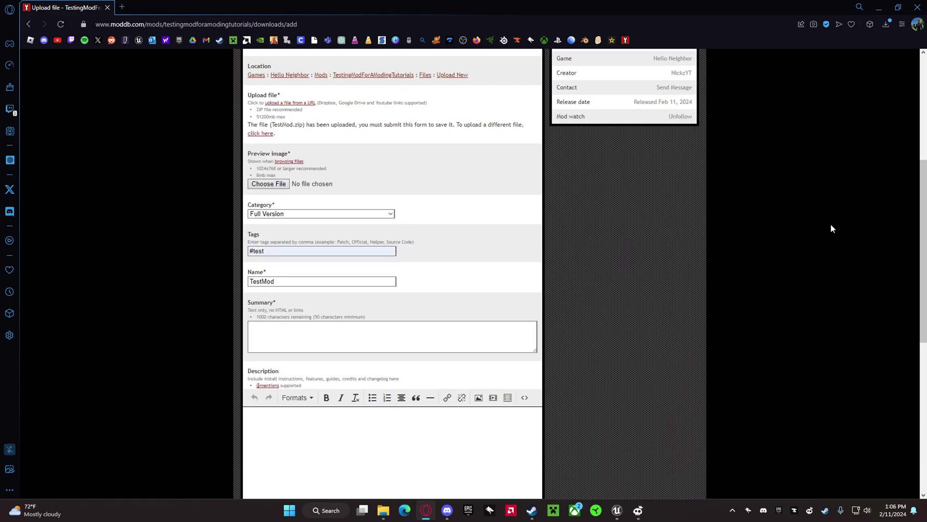
pyautogui.click(402, 340)
pyautogui.write('testing')
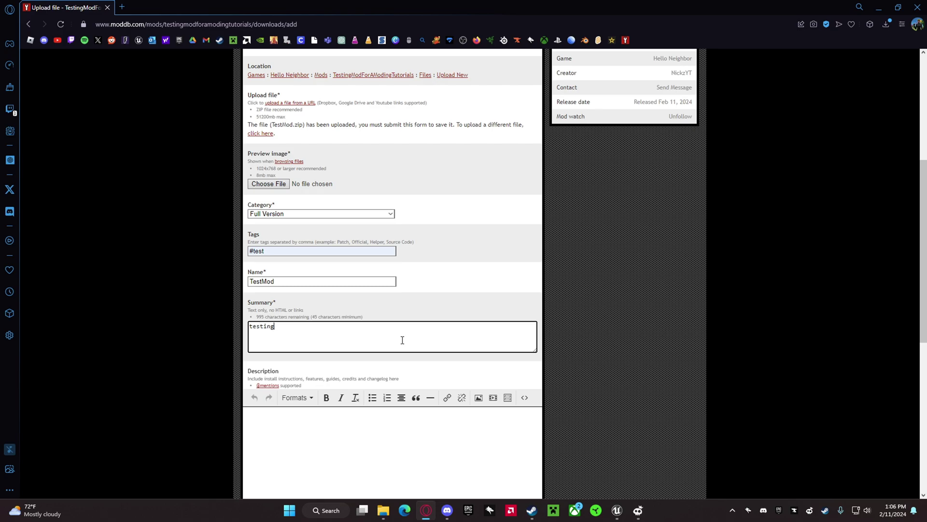
pyautogui.write(' mod')
pyautogui.hotkey('ctrl', 'a')
pyautogui.hotkey('ctrl', 'c')
pyautogui.hotkey('ctrl', 'v')
pyautogui.hotkey('ctrl', 'v')
pyautogui.hotkey('ctrl', 'v')
pyautogui.hotkey('ctrl', 'v')
pyautogui.hotkey('ctrl', 'v')
pyautogui.hotkey('ctrl', 'v')
pyautogui.hotkey('ctrl', 'v')
pyautogui.hotkey('ctrl', 'v')
pyautogui.hotkey('ctrl', 'v')
pyautogui.hotkey('ctrl', 'v')
pyautogui.hotkey('ctrl', 'v')
pyautogui.hotkey('ctrl', 'v')
# Reset the page zoom to 100% and try to save the download.
pyautogui.scroll(8, 369, 322)
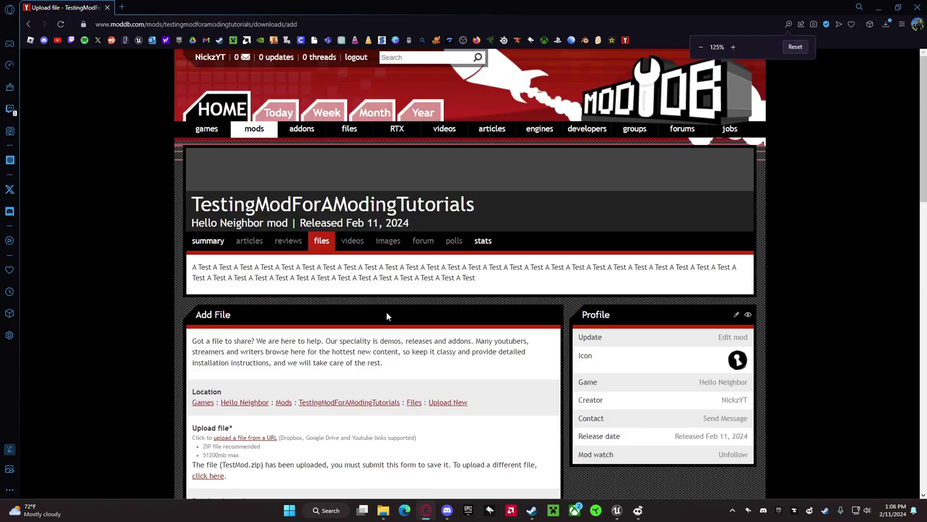
pyautogui.scroll(-15, 386, 313)
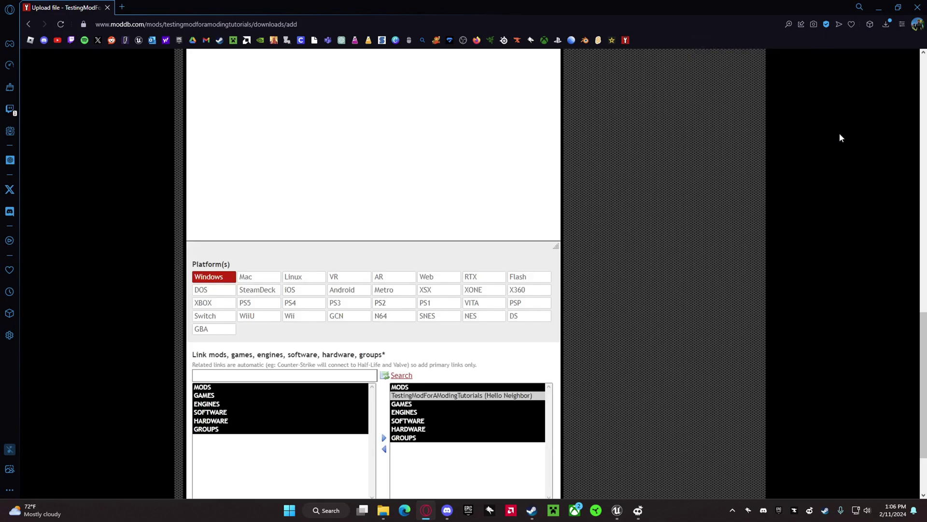
pyautogui.click(798, 51)
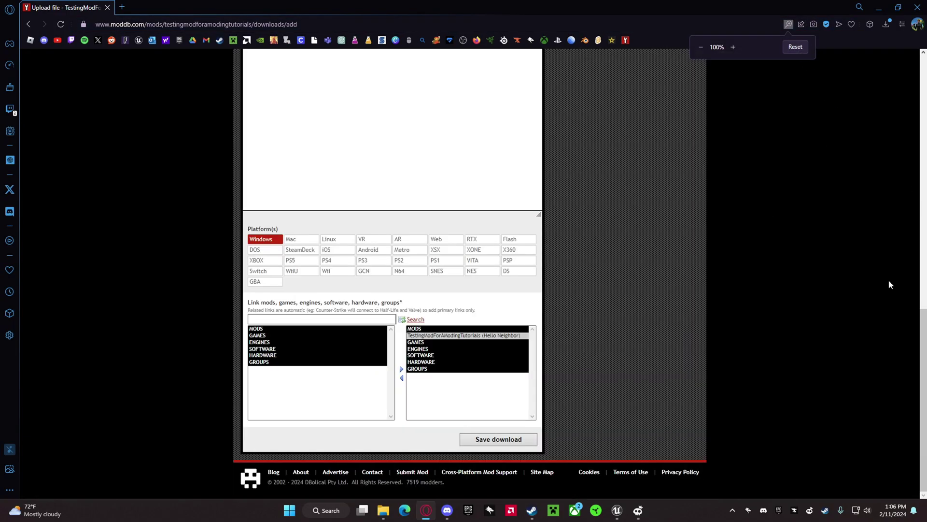
pyautogui.scroll(5, 920, 323)
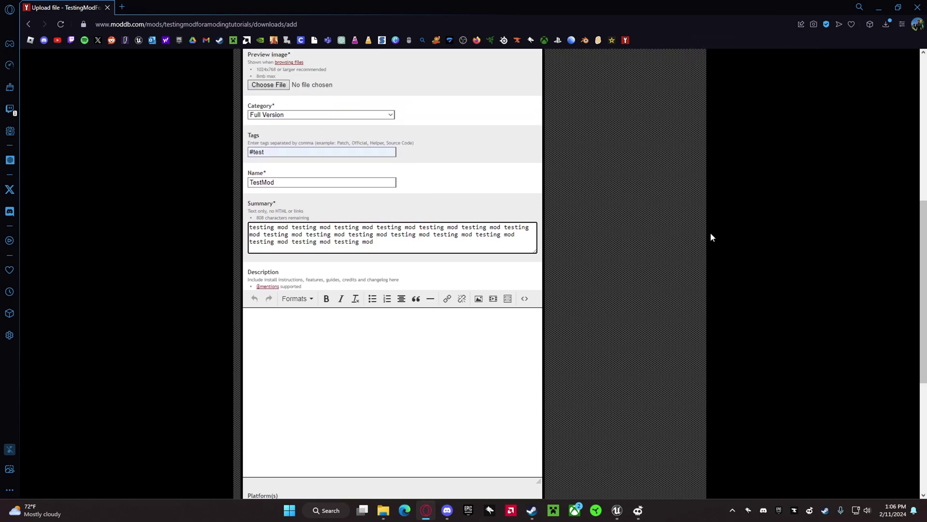
pyautogui.scroll(-5, 710, 238)
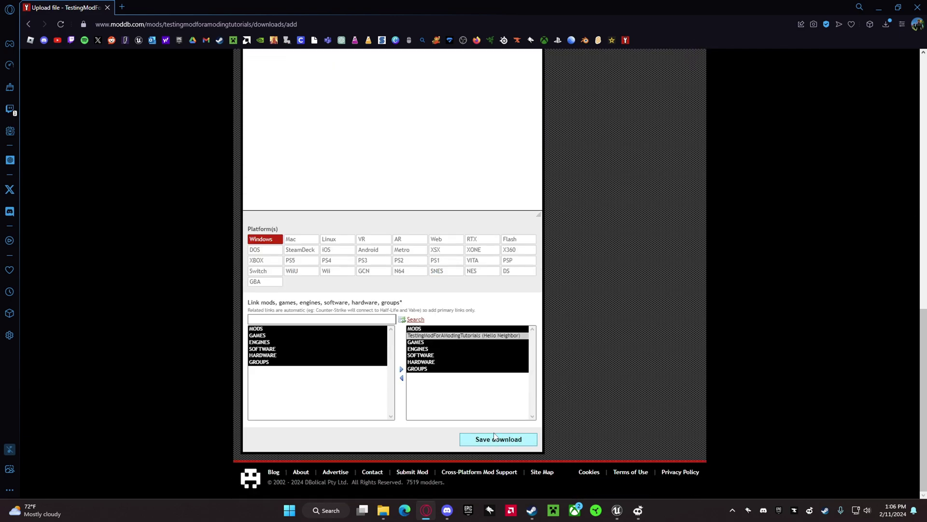
pyautogui.scroll(12, 484, 358)
pyautogui.scroll(-12, 483, 358)
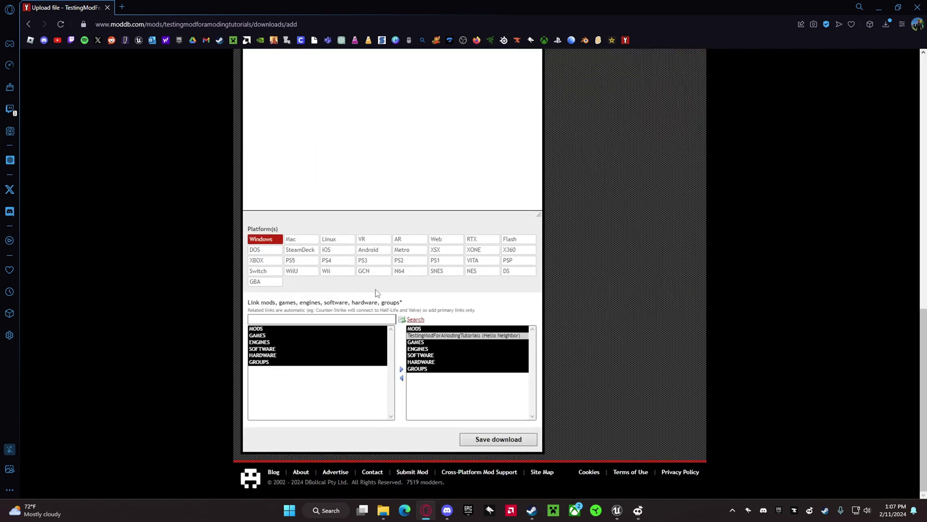
pyautogui.click(503, 440)
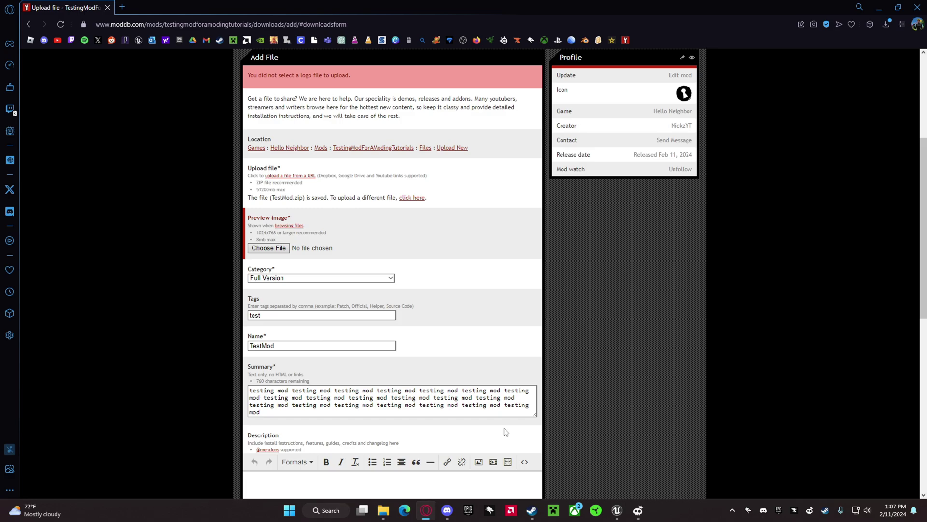
# Choose SMPTE_Color_Bars.svg.png as the file's preview image.
pyautogui.click(282, 253)
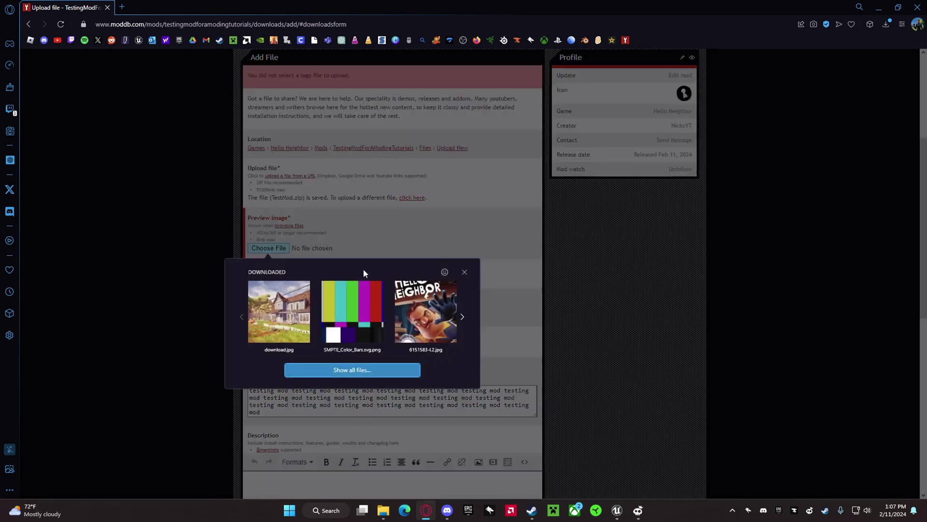
pyautogui.click(338, 306)
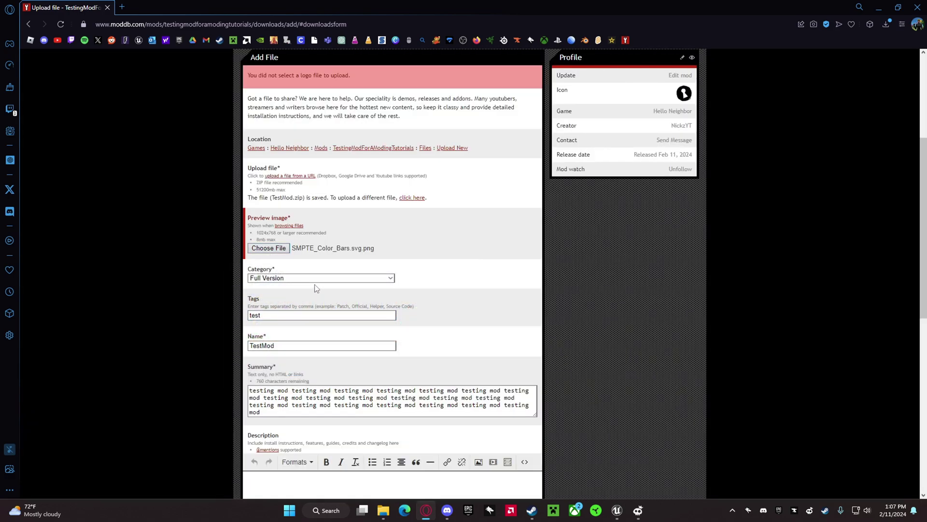
pyautogui.scroll(-3, 316, 288)
pyautogui.scroll(7, 271, 337)
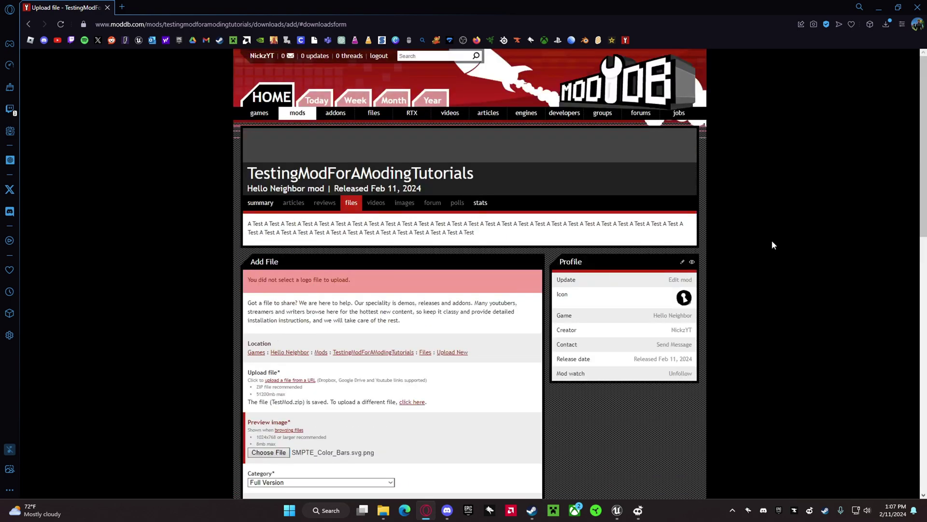
pyautogui.scroll(-2, 772, 244)
# Use the Hello Neighbor picture 6151583-l.2.jpg as the file's preview image and save the download.
pyautogui.click(269, 333)
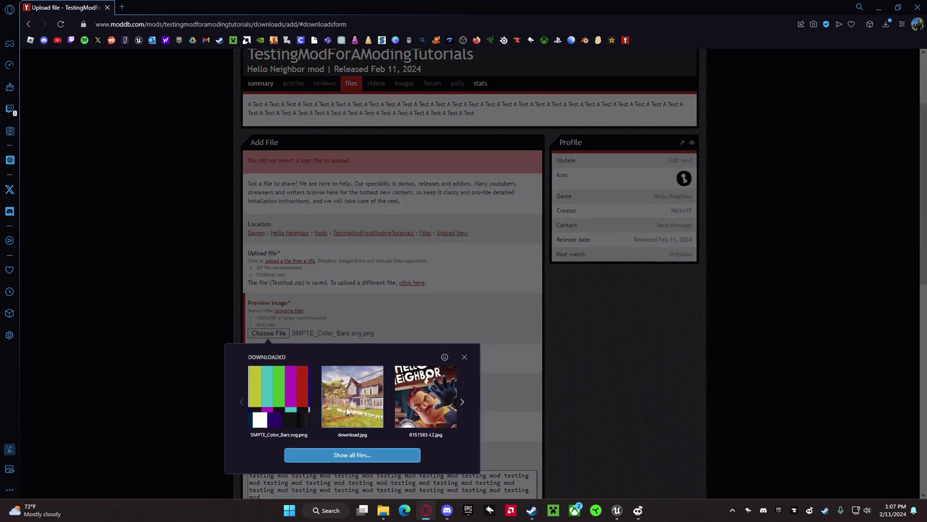
pyautogui.click(423, 398)
pyautogui.scroll(-10, 403, 365)
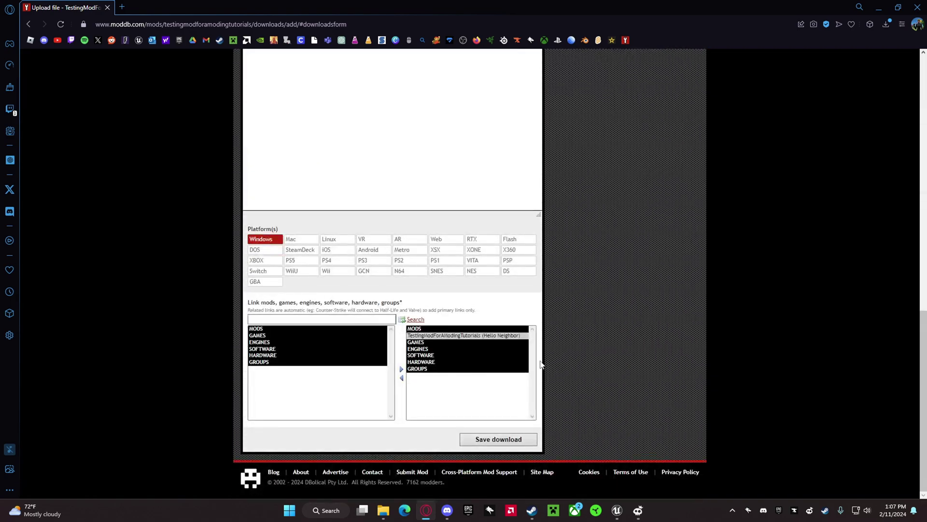
pyautogui.click(502, 437)
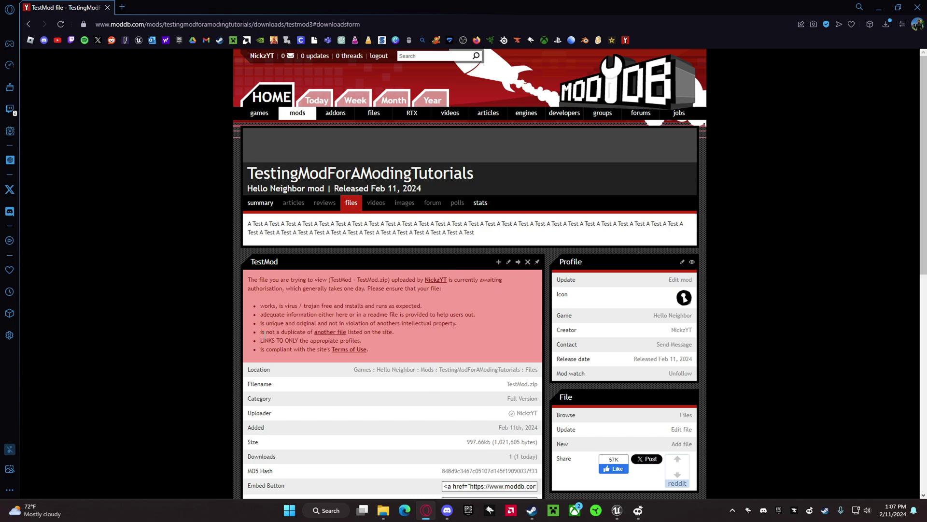
# Read the authorisation notice and the requirements listed on the uploaded TestMod file's page.
pyautogui.moveTo(255, 279); pyautogui.dragTo(348, 289)
pyautogui.click(482, 298)
pyautogui.moveTo(926, 101); pyautogui.dragTo(925, 181)
pyautogui.moveTo(485, 188); pyautogui.dragTo(268, 121)
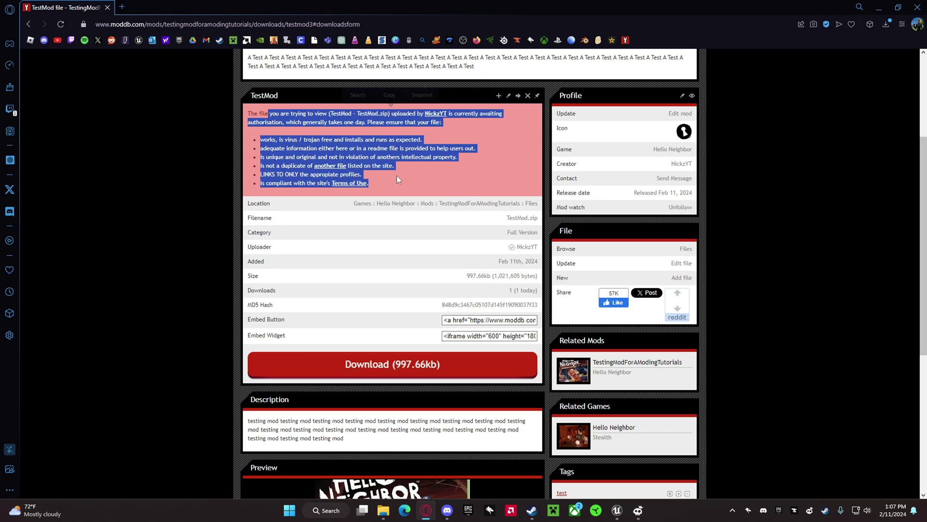
pyautogui.scroll(-6, 396, 176)
pyautogui.scroll(10, 425, 169)
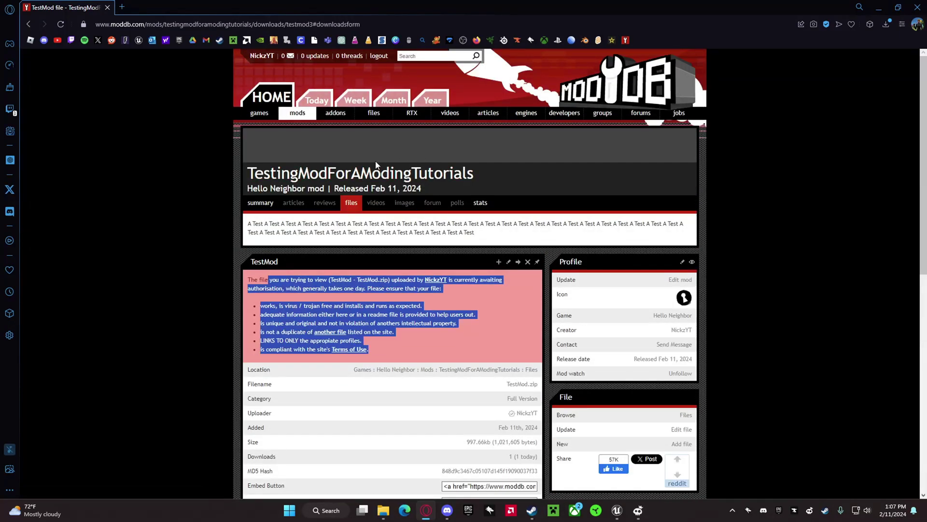
# Check the mod's list of files and open the TestMod entry from it.
pyautogui.click(352, 203)
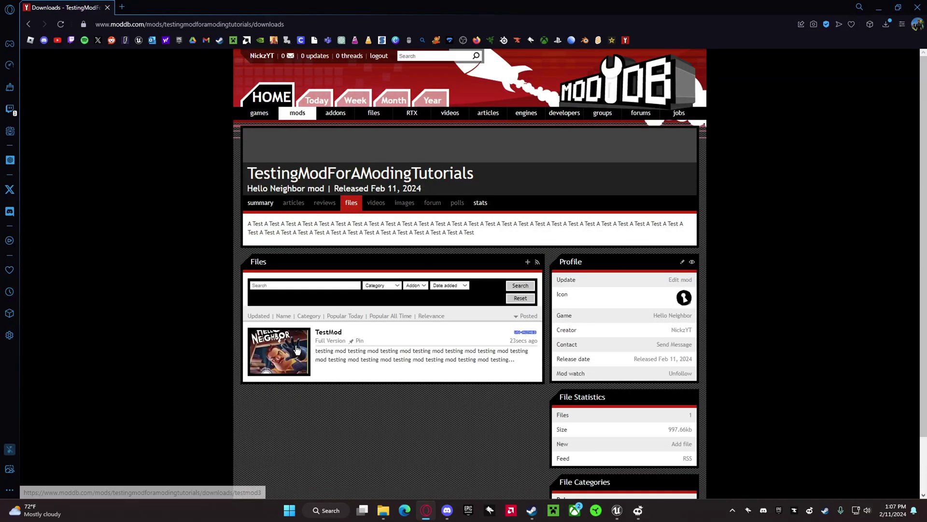
pyautogui.scroll(-3, 292, 351)
pyautogui.scroll(3, 289, 339)
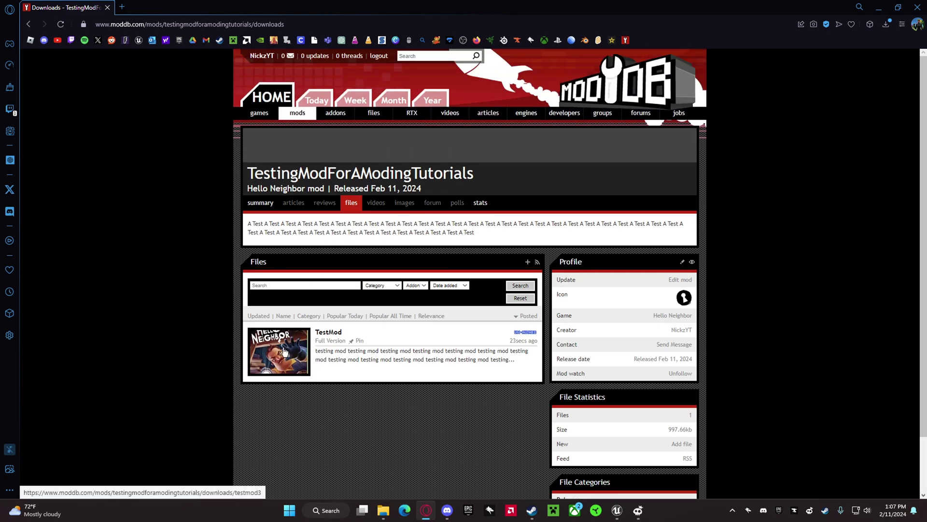
pyautogui.click(283, 352)
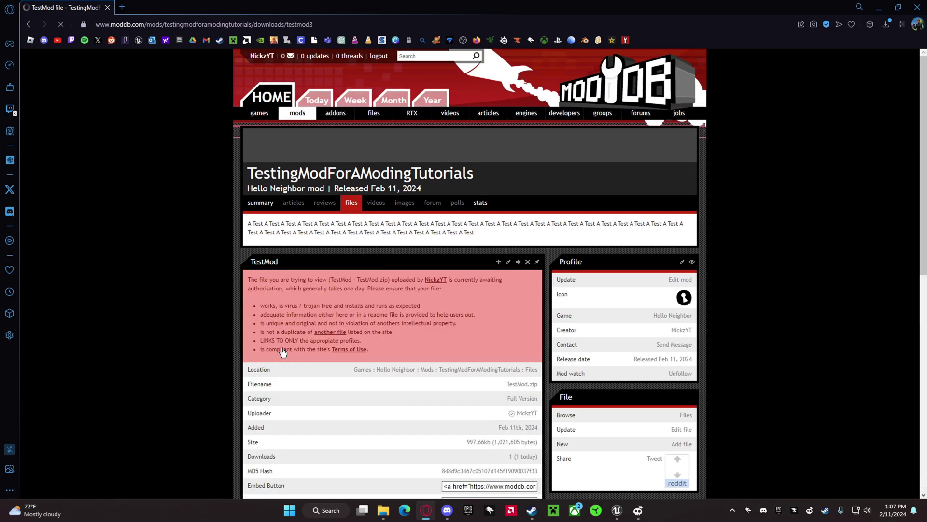
# Go to the member profile's list of mods and open TestingModForAModingTutorials to show its setup steps.
pyautogui.click(275, 200)
pyautogui.click(262, 56)
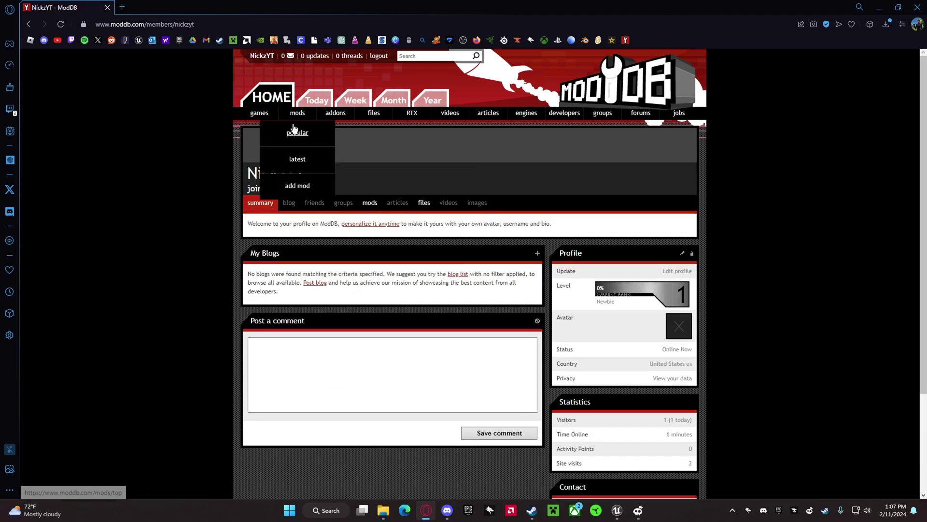
pyautogui.click(370, 202)
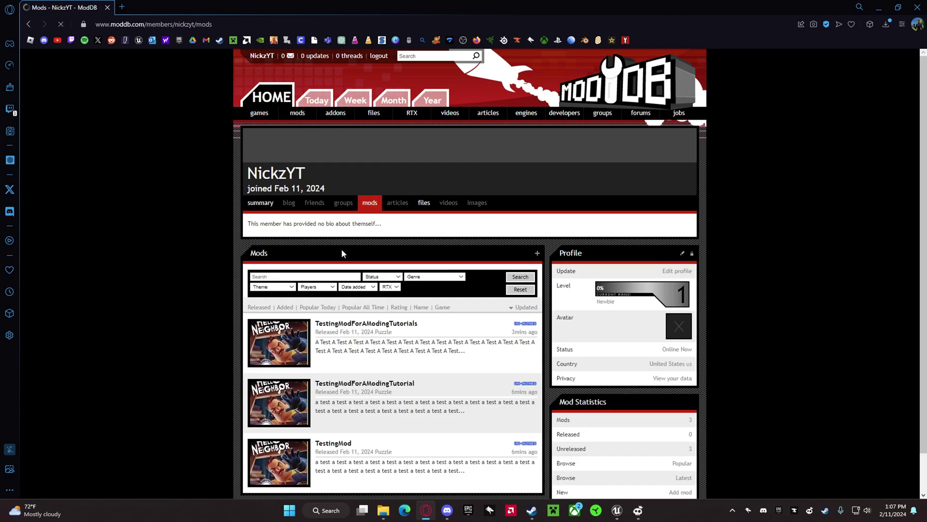
pyautogui.click(282, 346)
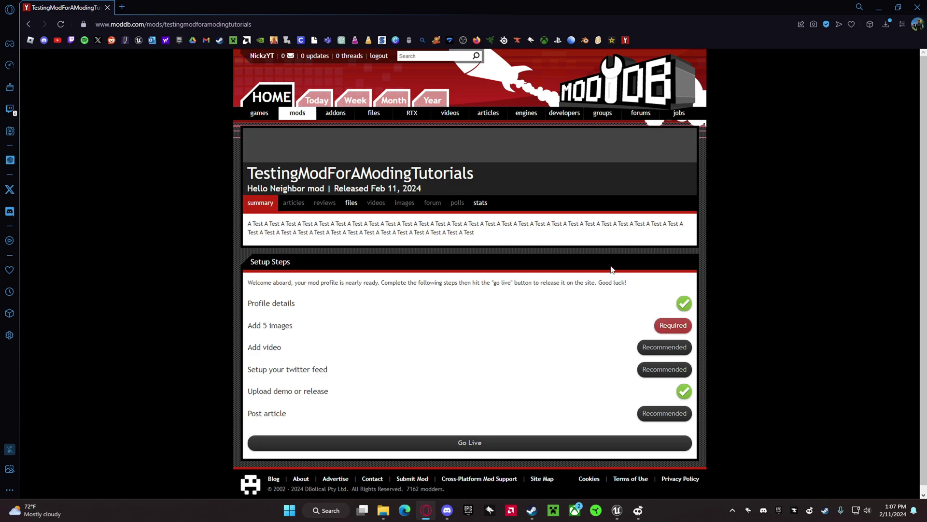